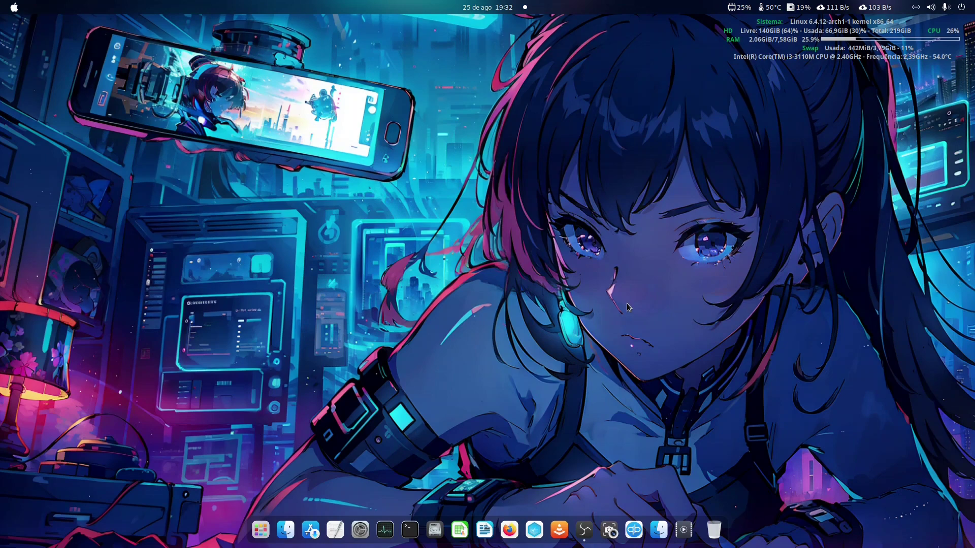
- Open the file manager and unmount the Seagate Expansion Drive, remount it, and unmount it again
left_click(285, 529)
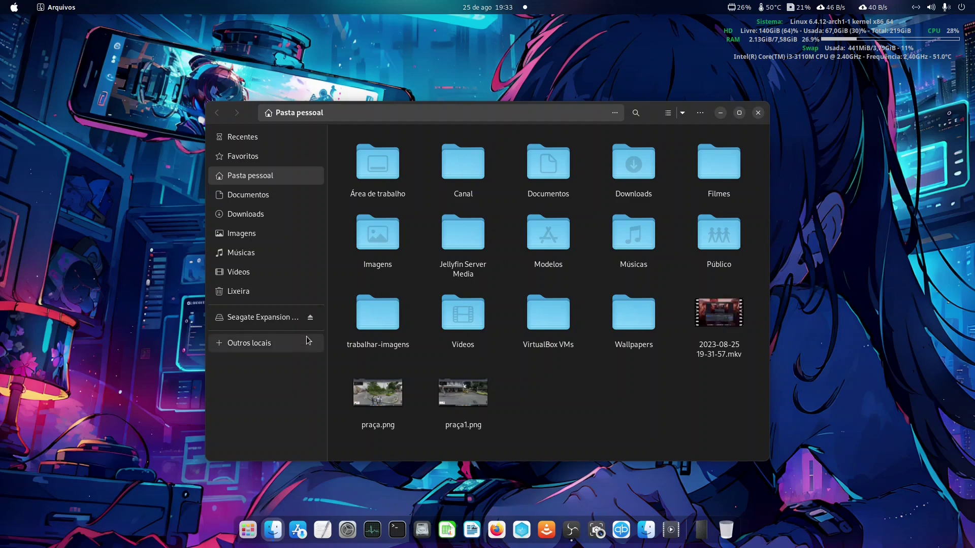
left_click(311, 316)
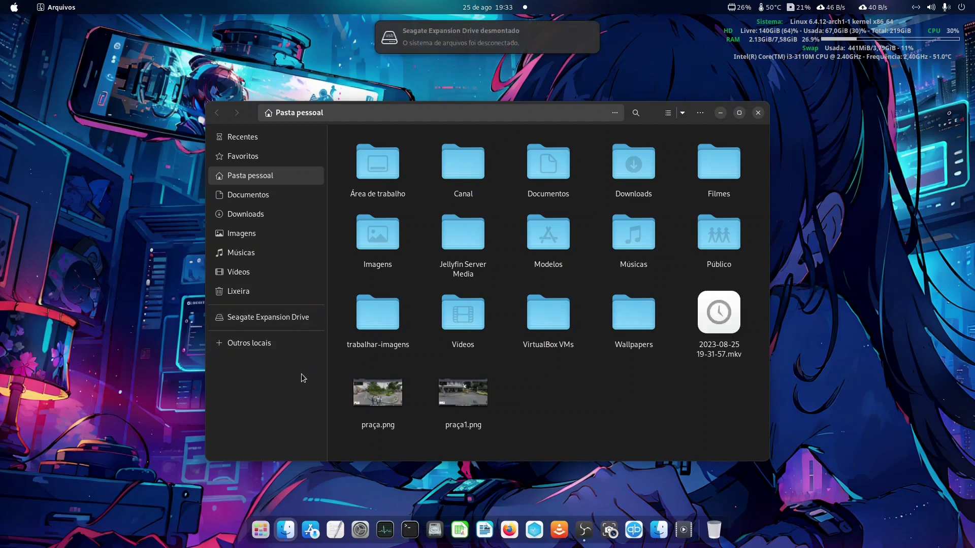
left_click(297, 317)
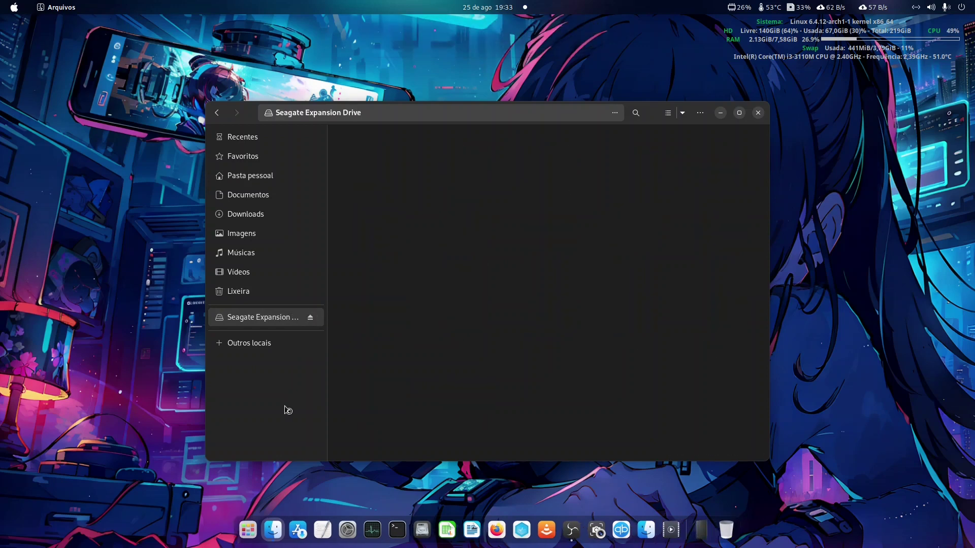
left_click(310, 317)
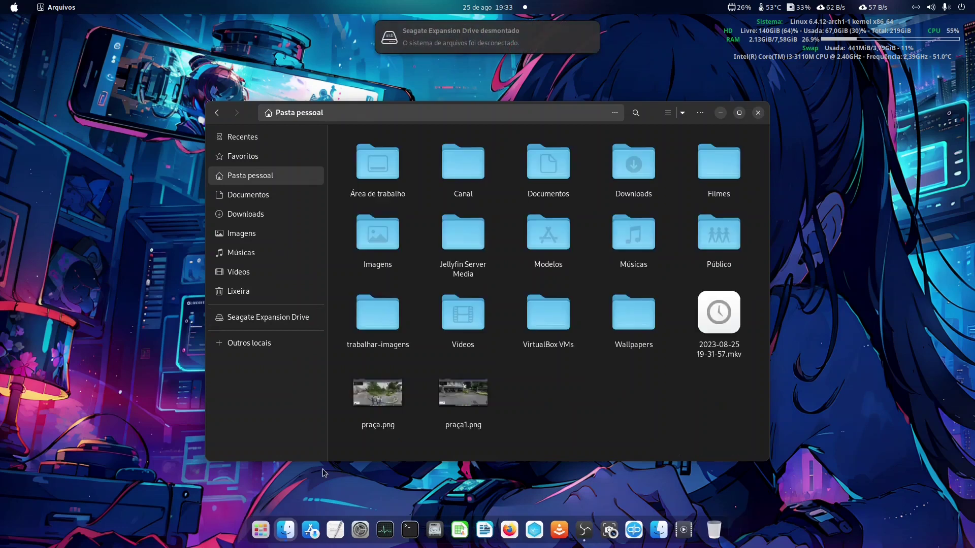
- Switch to Disks, power off the 1.0 TB Seagate Expansion drive, and close the Disks window
left_click(434, 531)
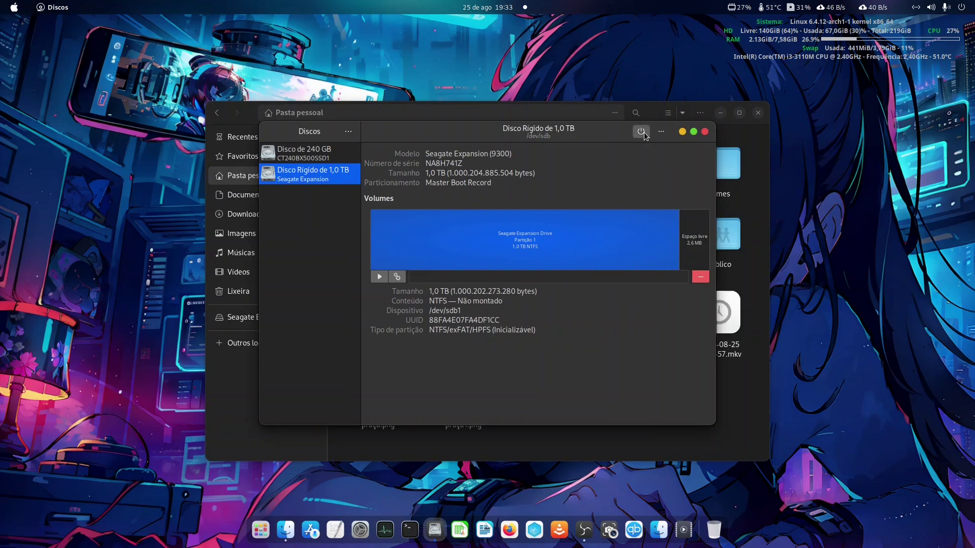
left_click(643, 131)
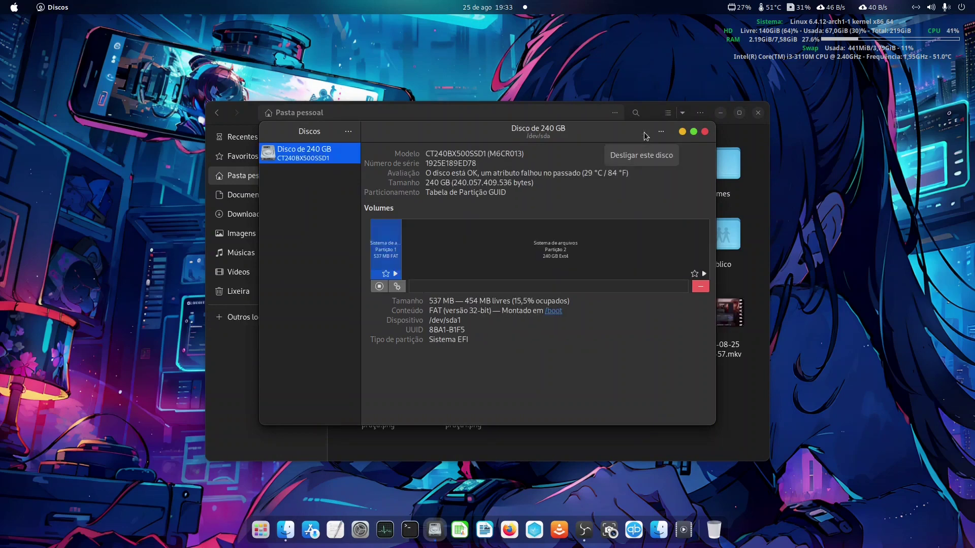
left_click(704, 131)
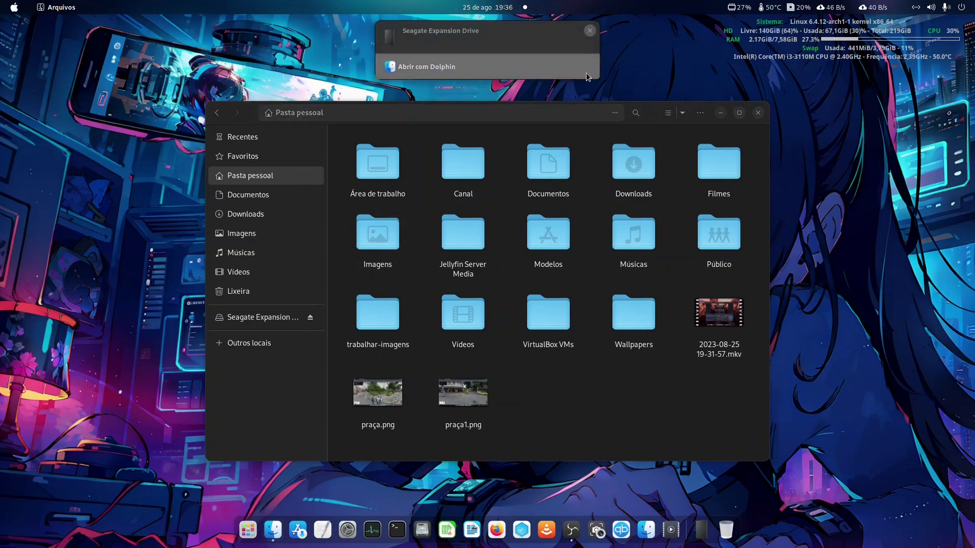
- Move the file manager window aside and quick-preview both pictures in the Imagens folder, alternating between them
left_click_drag(651, 117, 486, 73)
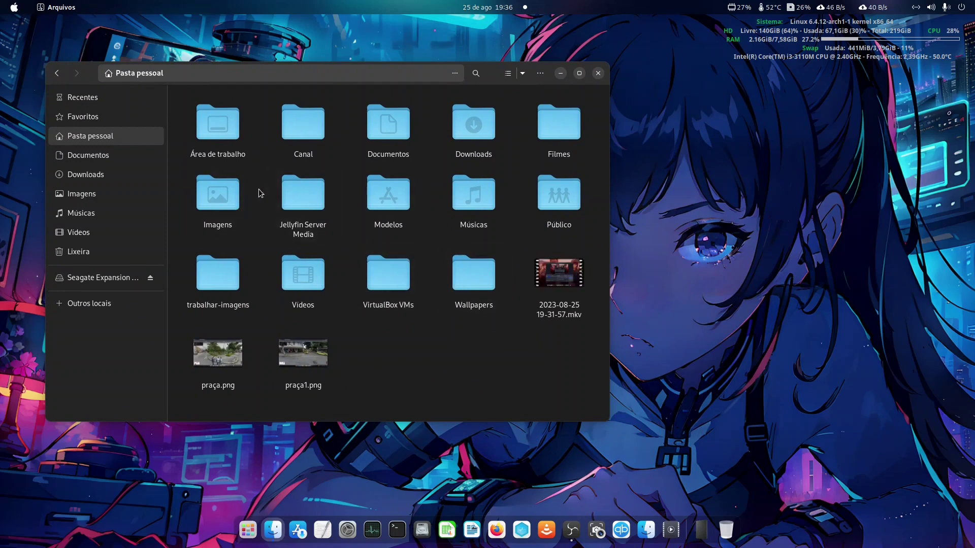
double_click(227, 203)
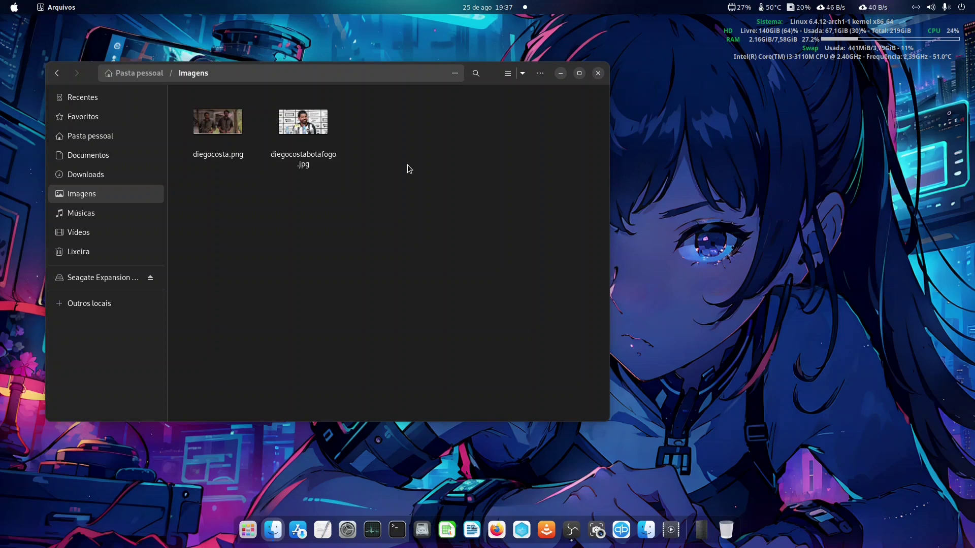
left_click(303, 134)
key("space")
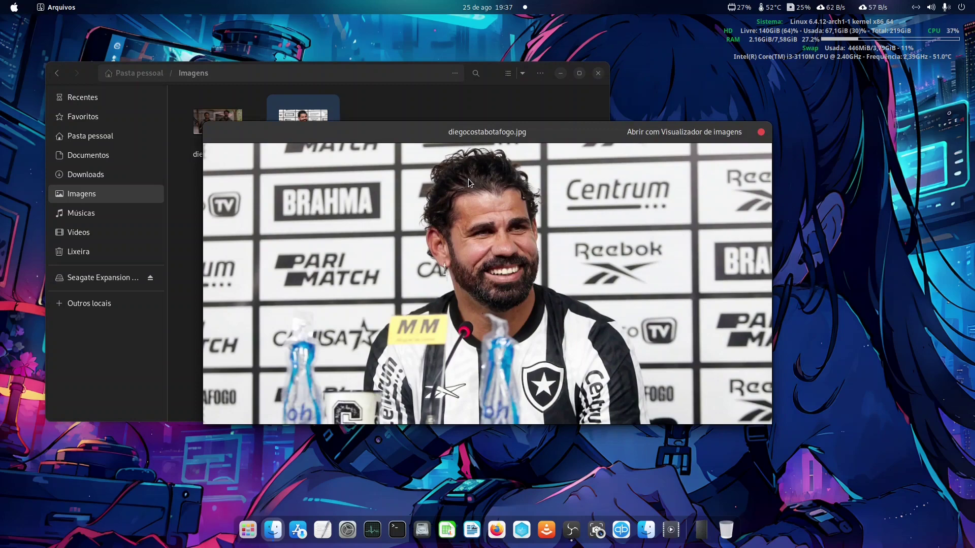
left_click(232, 113)
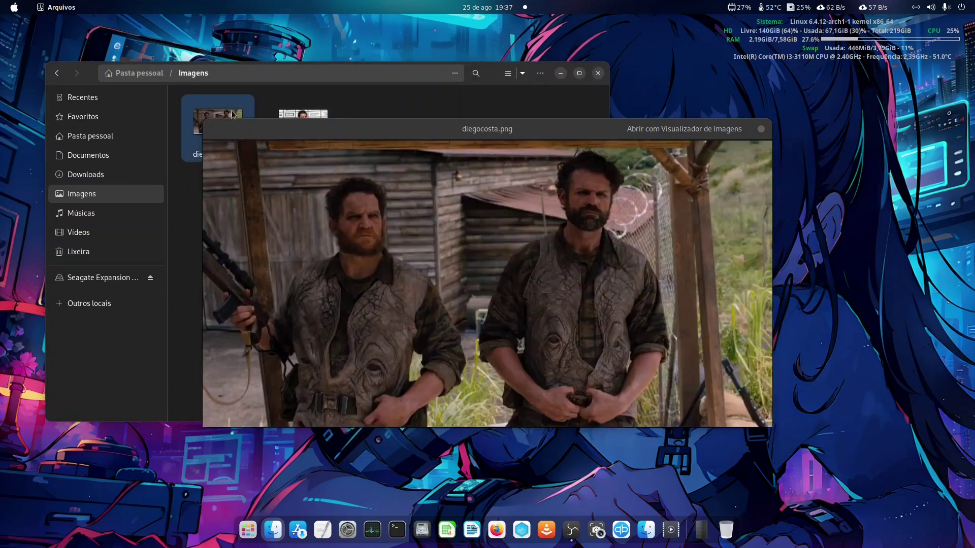
left_click_drag(553, 138, 557, 179)
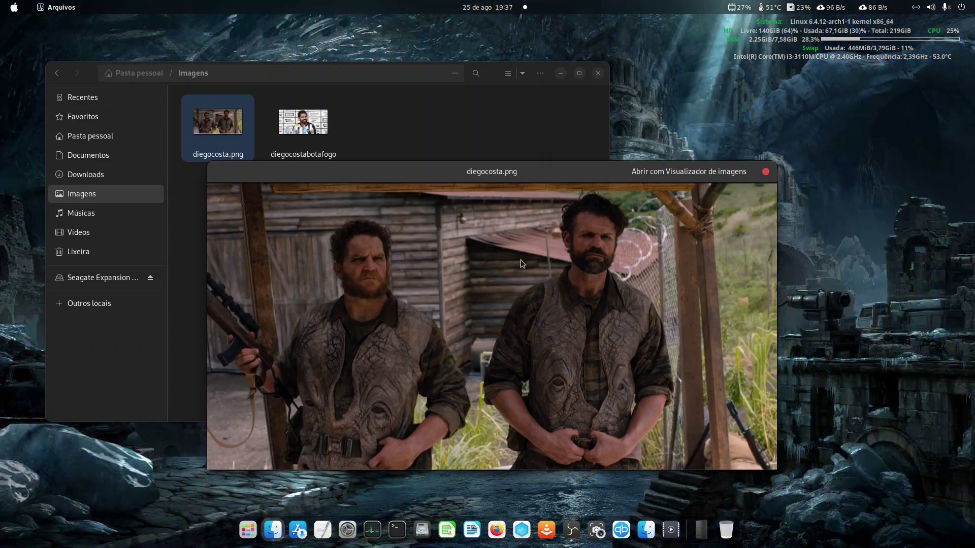
left_click(303, 122)
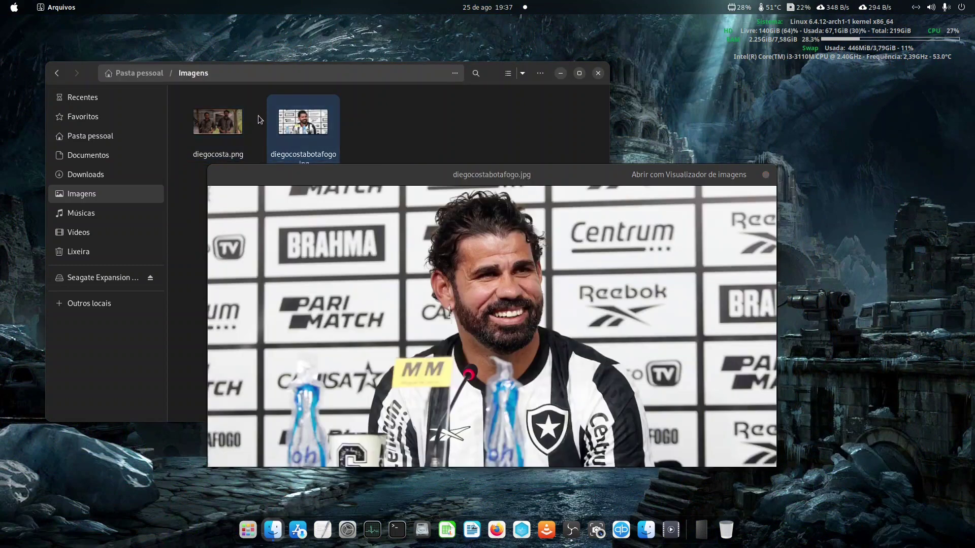
left_click(233, 121)
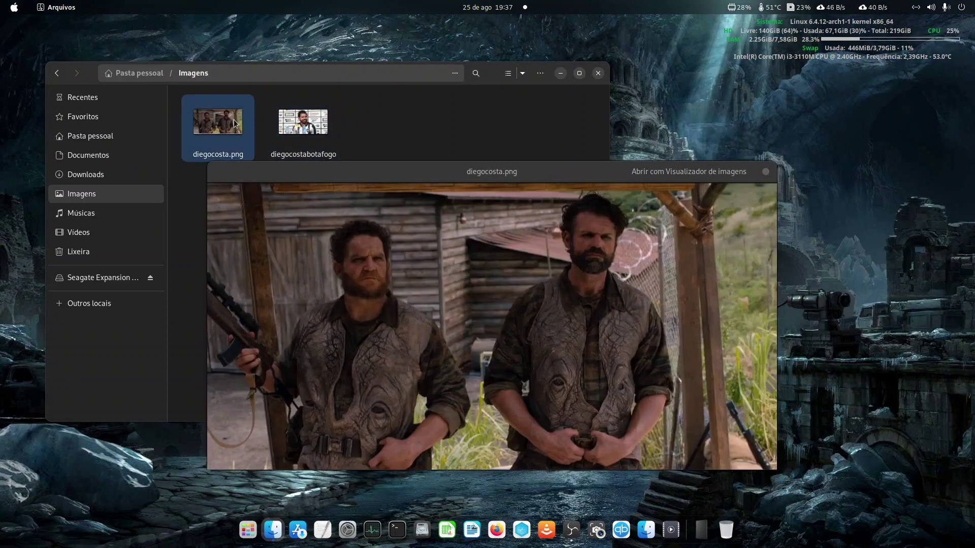
- Go from Imagens to the Canal folder, preview the video 3extensoes.mp4, and return to the home folder
left_click(413, 134)
left_click(55, 74)
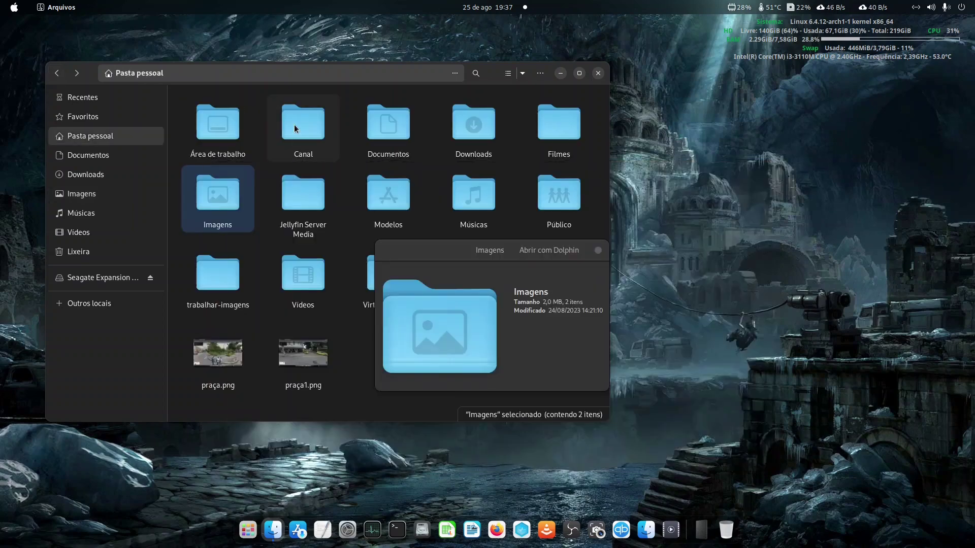
double_click(296, 123)
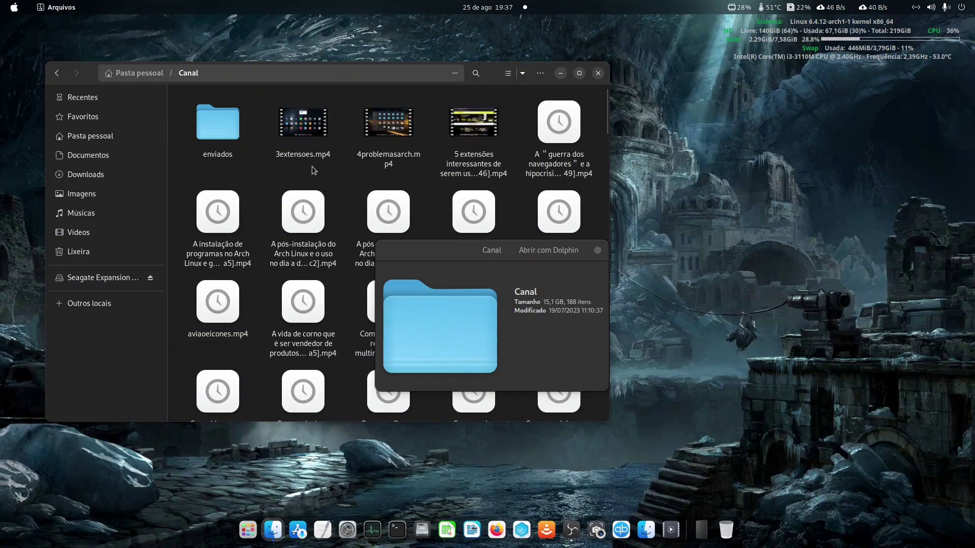
left_click(319, 152)
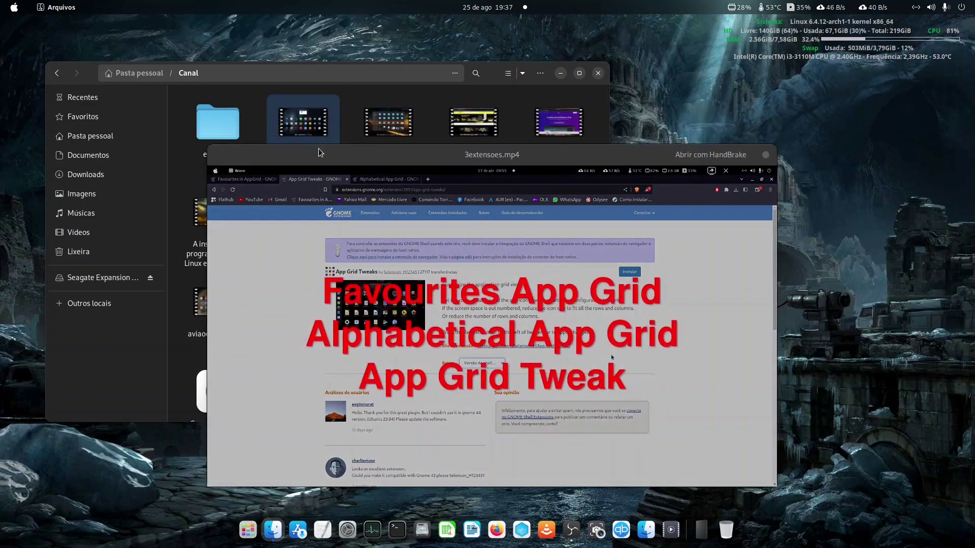
left_click(766, 155)
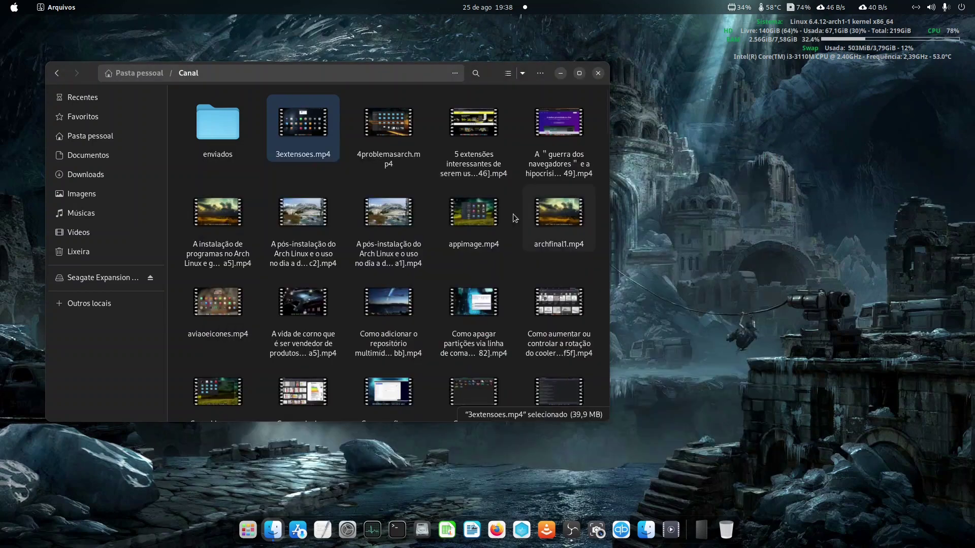
left_click(57, 73)
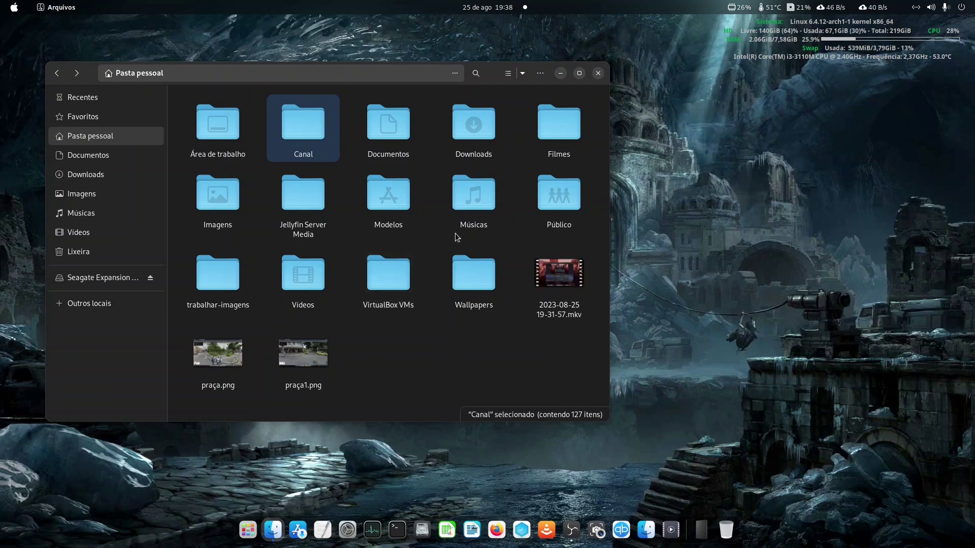
- Preview the track Whispers - Some Kinda Lover in the Músicas folder, and close the preview and the file manager
double_click(467, 201)
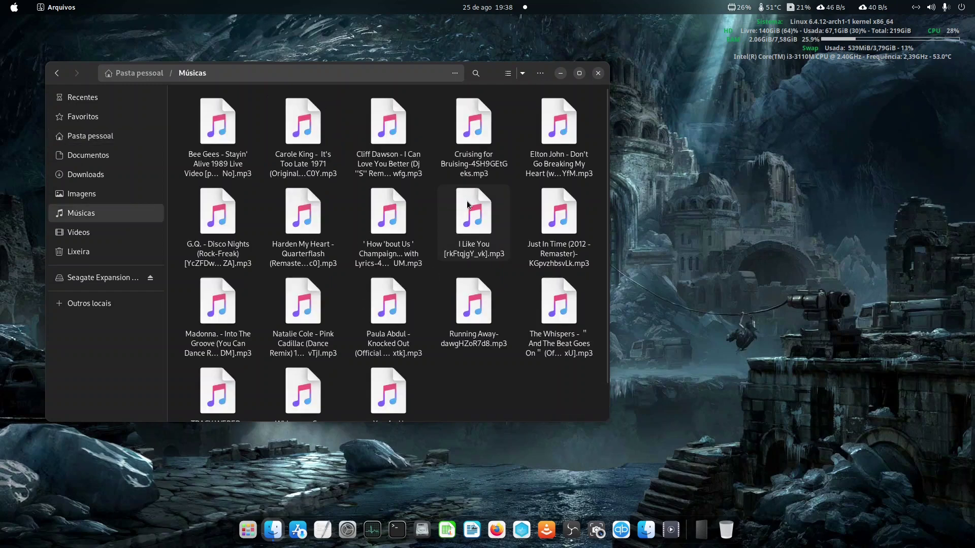
scroll(427, 324, "down", 1)
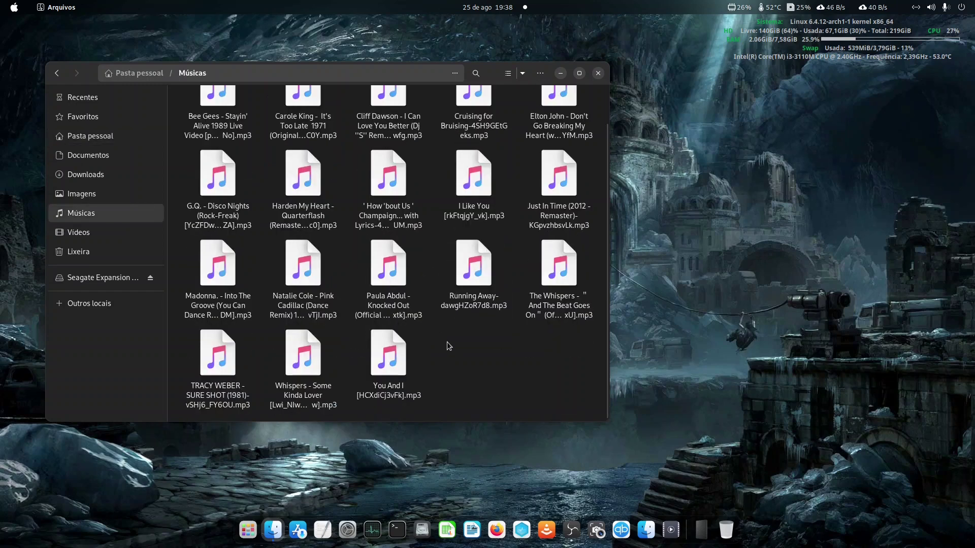
left_click(312, 368)
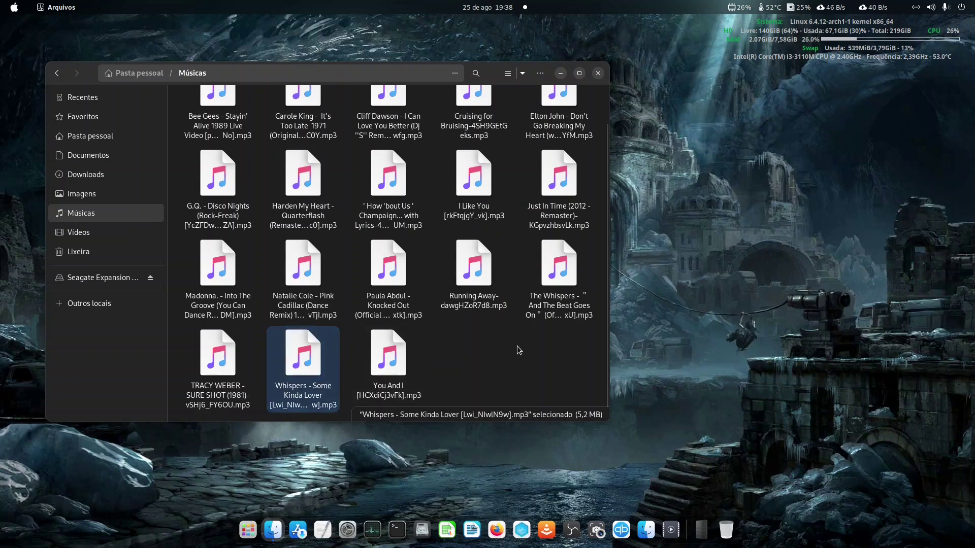
key("space")
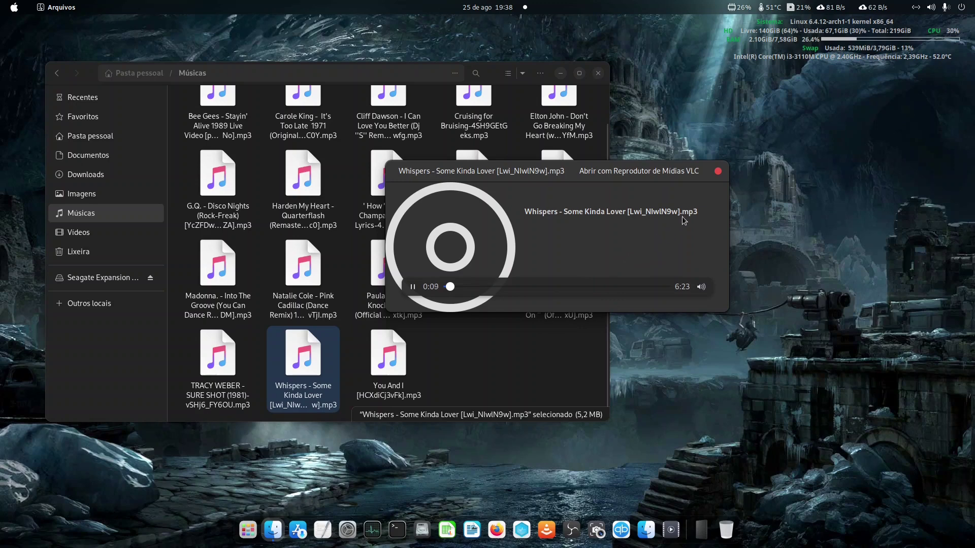
left_click(718, 172)
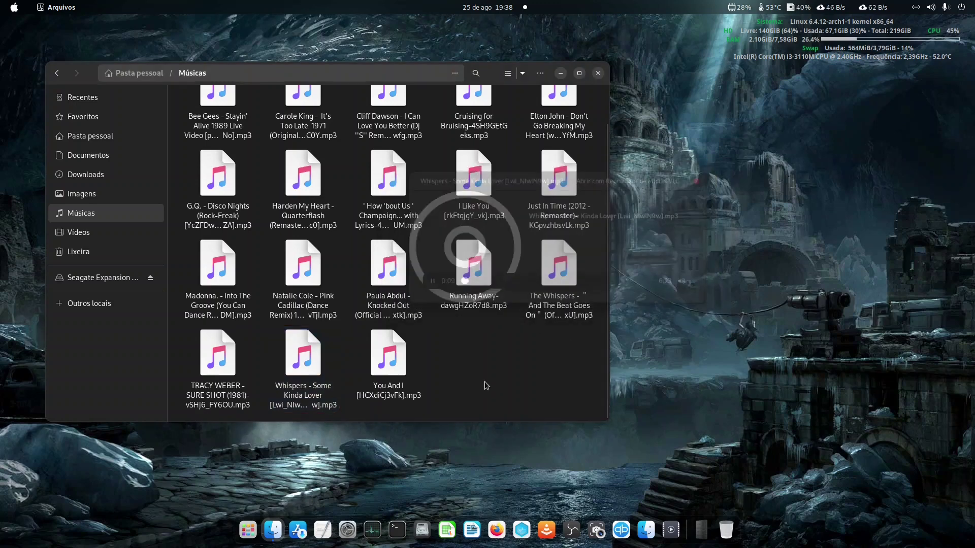
left_click(598, 73)
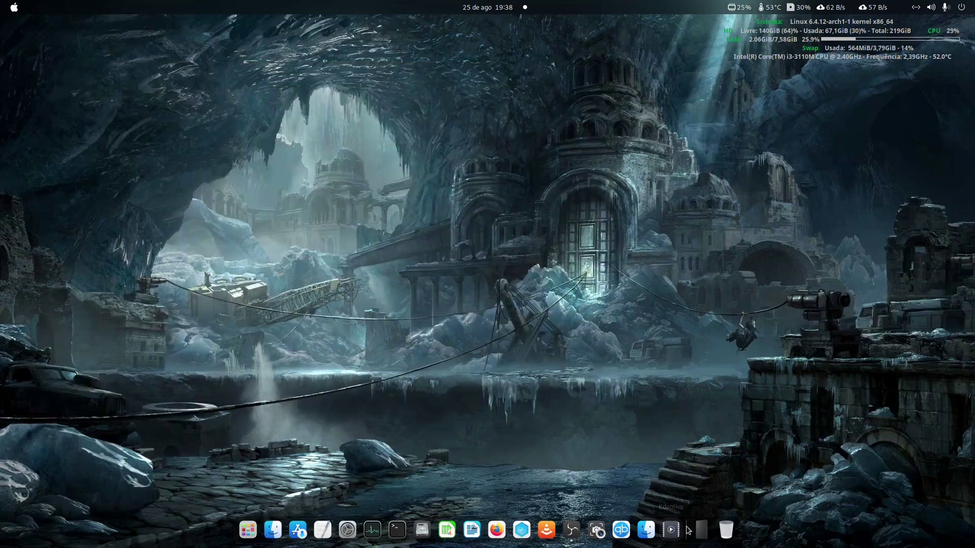
- Switch to Dolphin and examine the file information and preview of praça.png and the .mkv recording, hiding the information view again
left_click(646, 530)
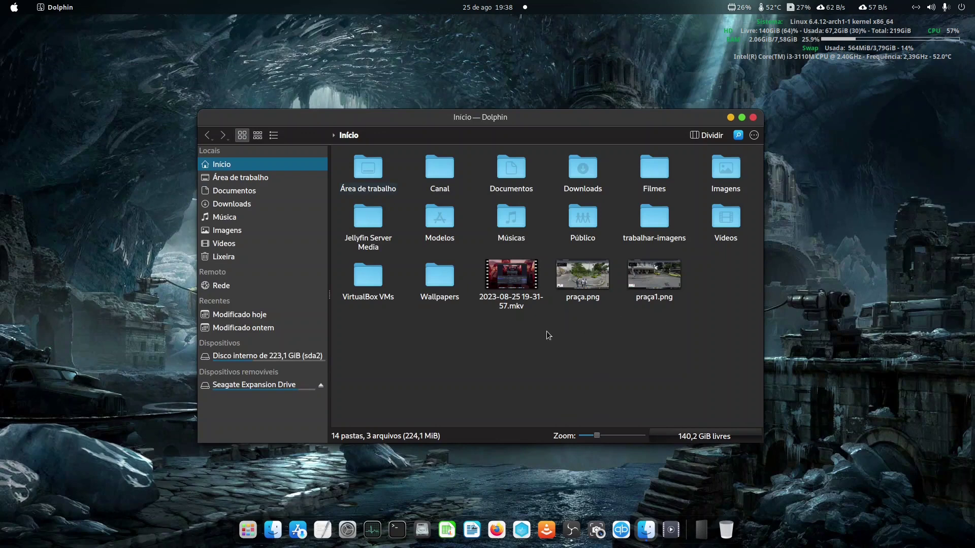
mouse_move(513, 304)
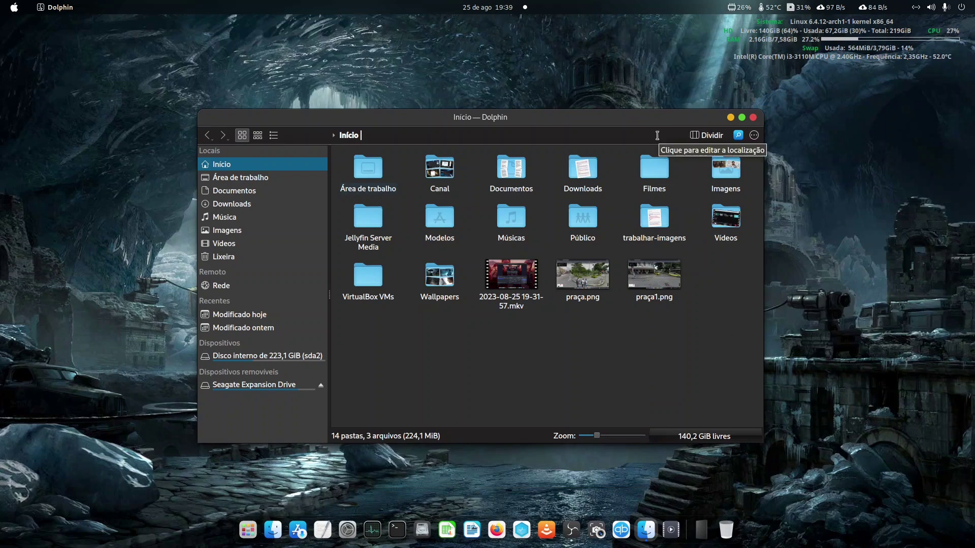
key("F11")
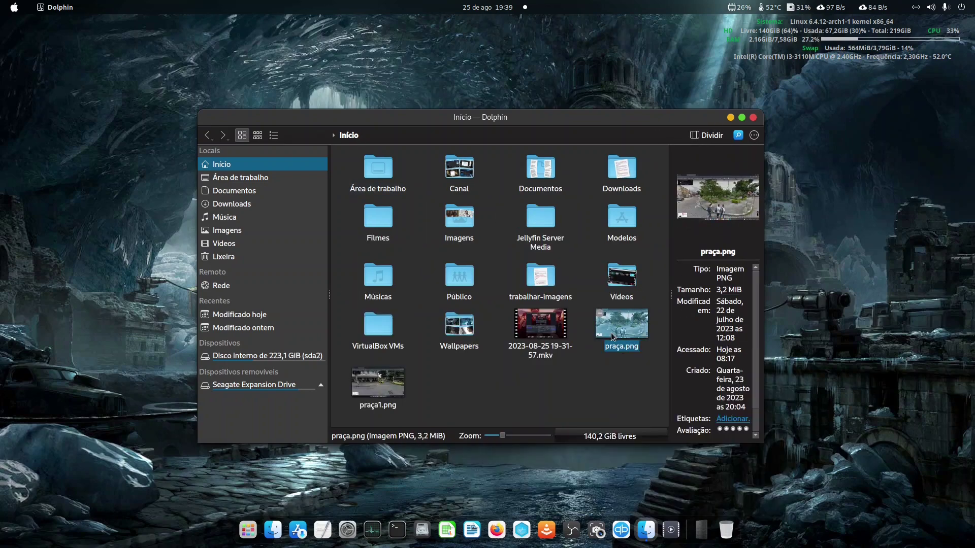
left_click(632, 341)
mouse_move(632, 341)
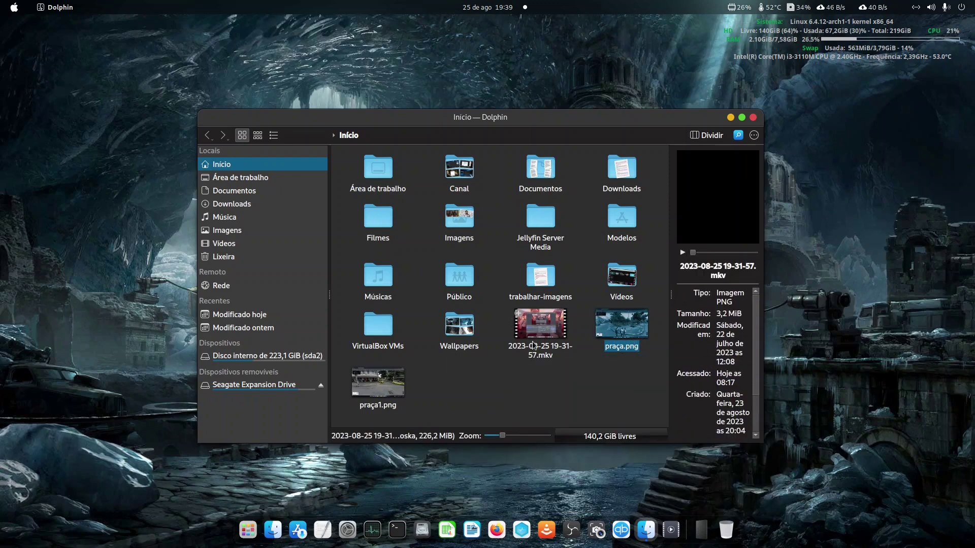
mouse_move(533, 346)
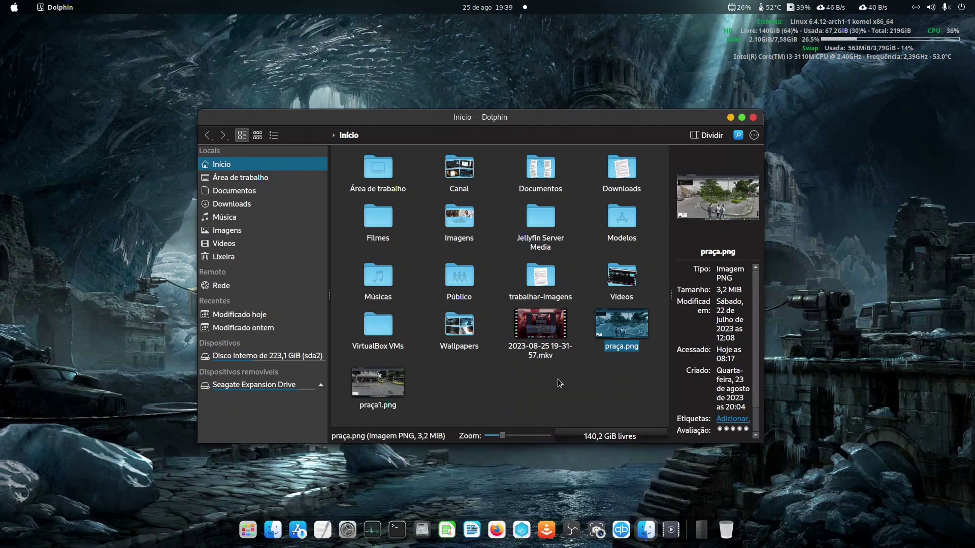
left_click(580, 394)
key("F11")
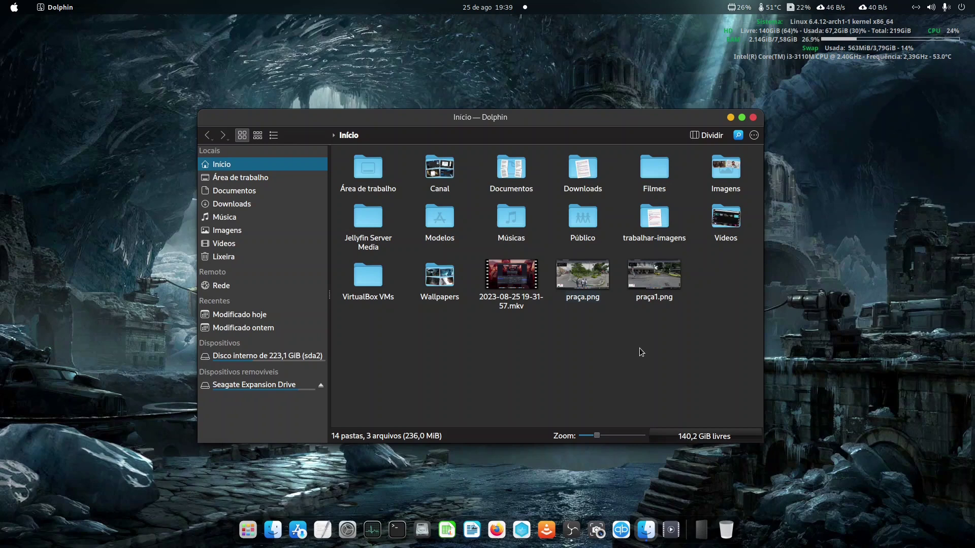
- Move the Dolphin window aside and open a Konsole terminal in the home folder from it
left_click_drag(558, 114, 745, 138)
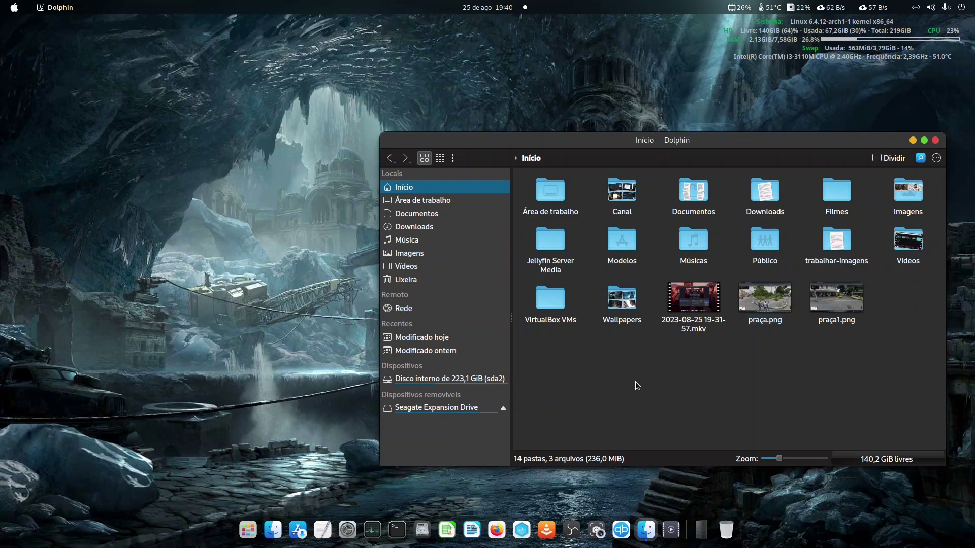
right_click(733, 381)
left_click(746, 441)
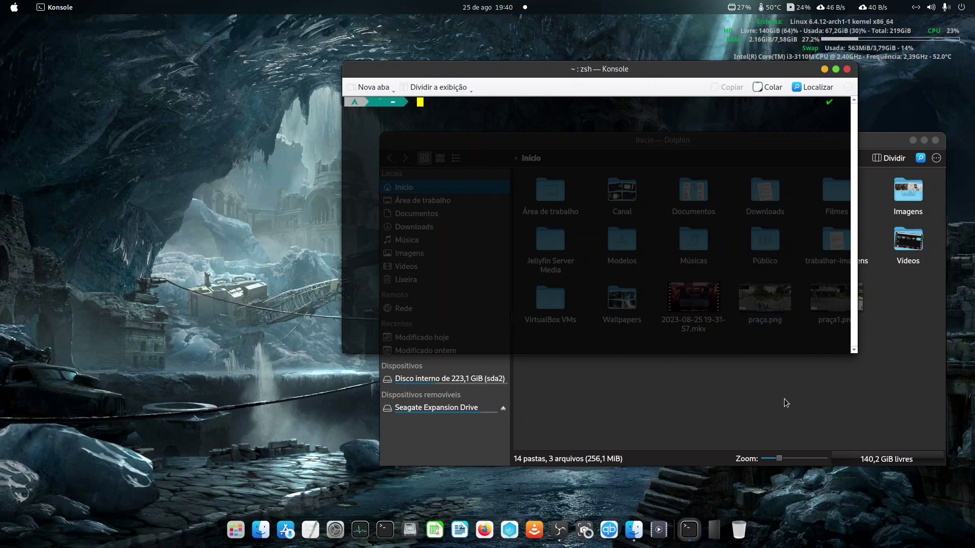
- Look through both pages of the installed applications overview and return to the open Konsole window
left_click(241, 539)
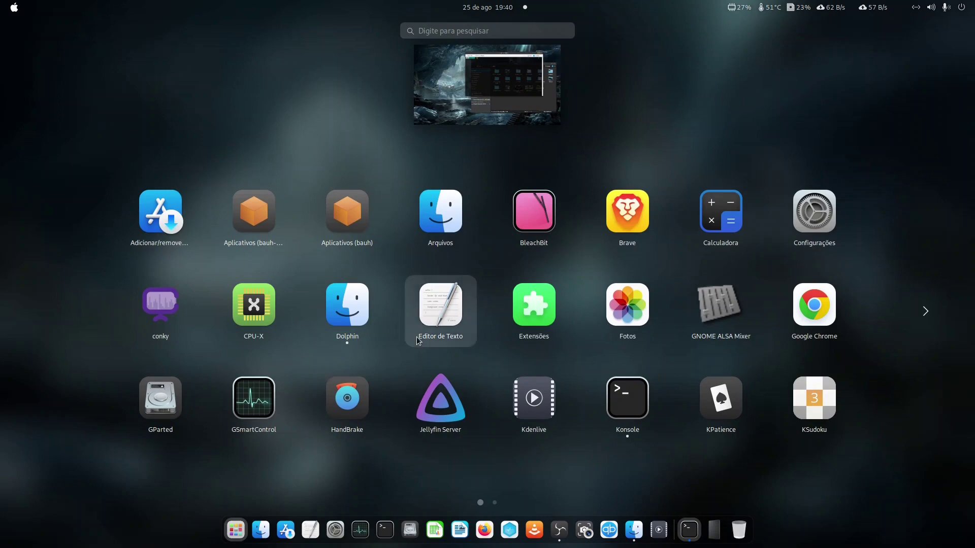
scroll(418, 341, "down", 1)
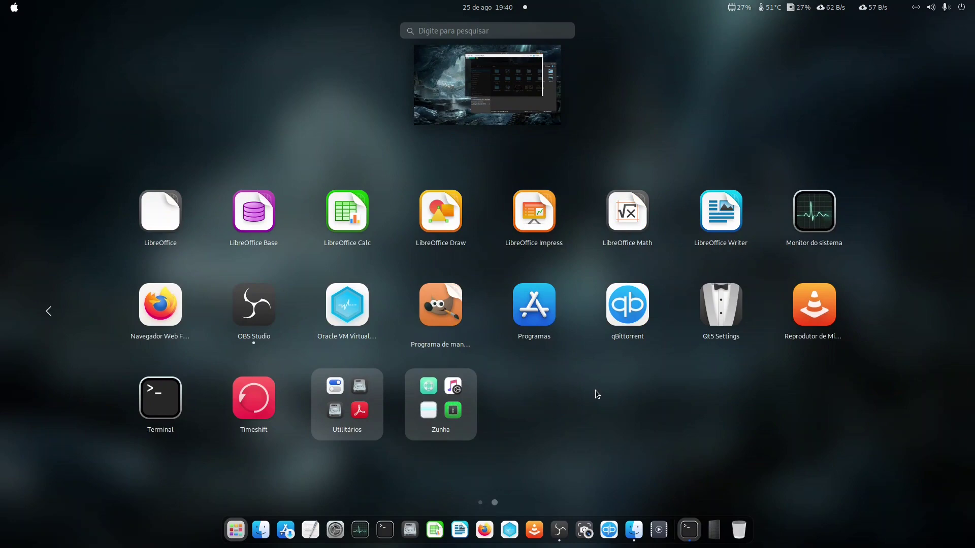
scroll(597, 394, "up", 1)
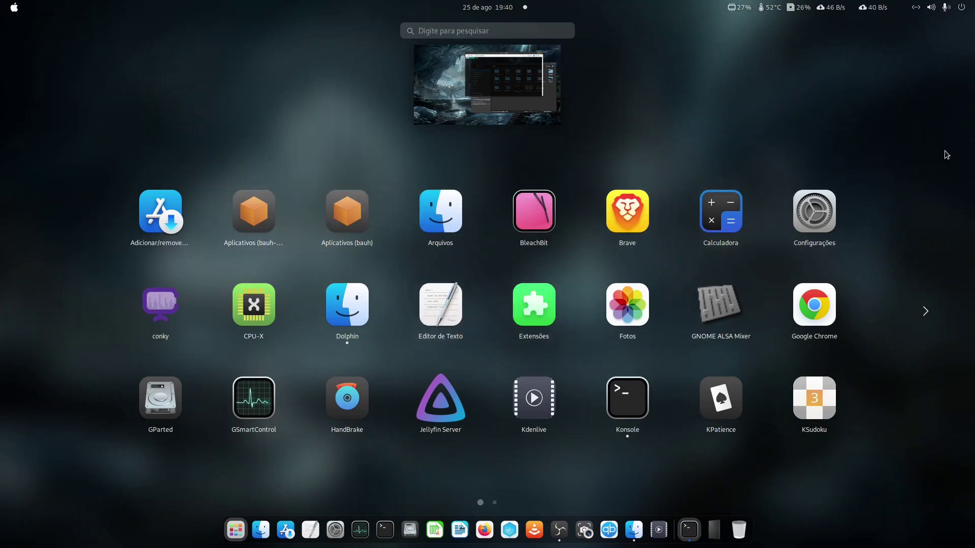
left_click(231, 532)
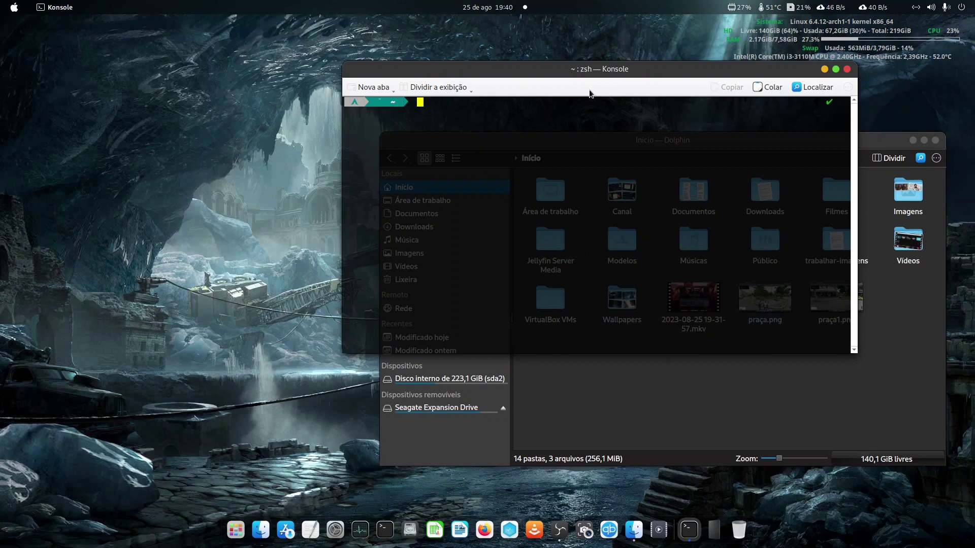
- Open the current Konsole profile for editing and show its appearance settings with the colour schemes and font
left_click(847, 90)
mouse_move(805, 215)
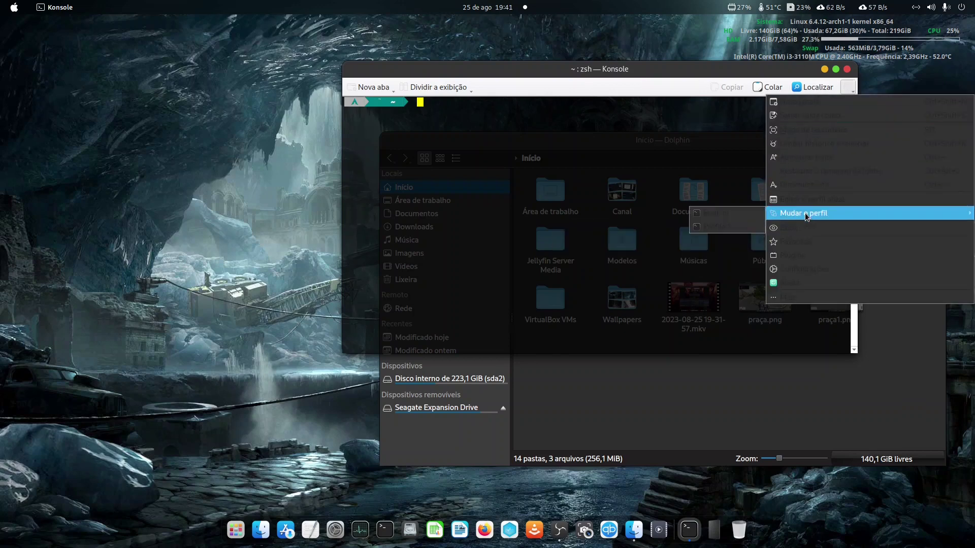
left_click(811, 198)
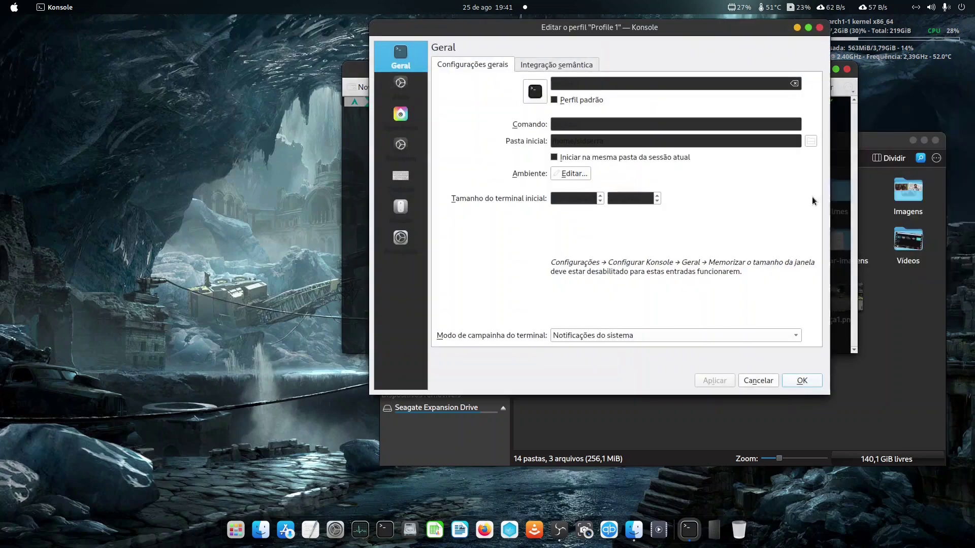
left_click(402, 127)
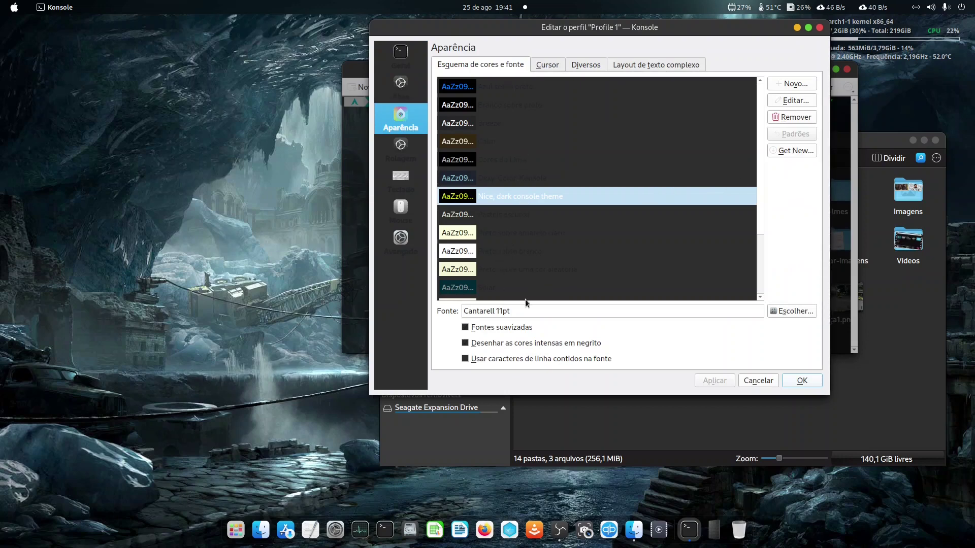
- Search the downloadable Konsole colour schemes for "transpare", and close the download and profile windows without installing anything
left_click(787, 149)
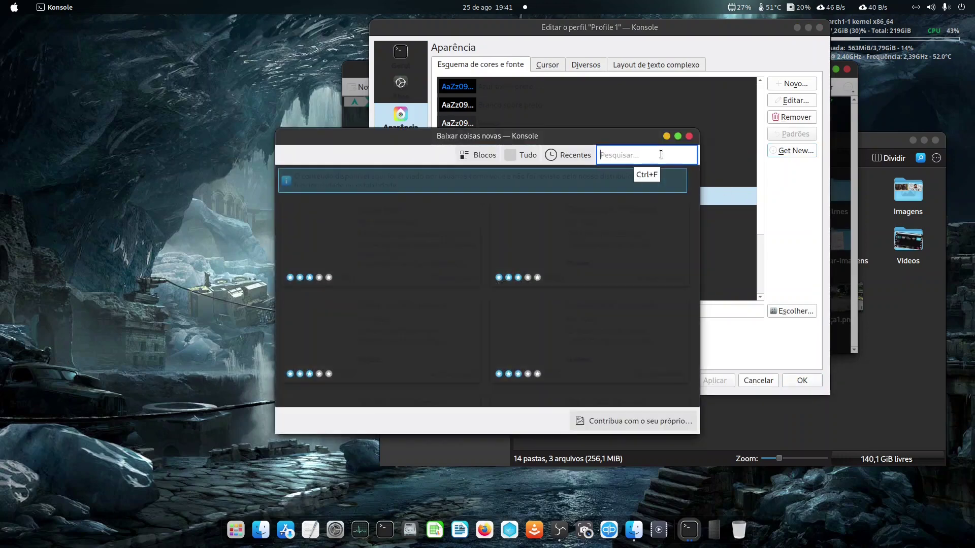
type("transpare")
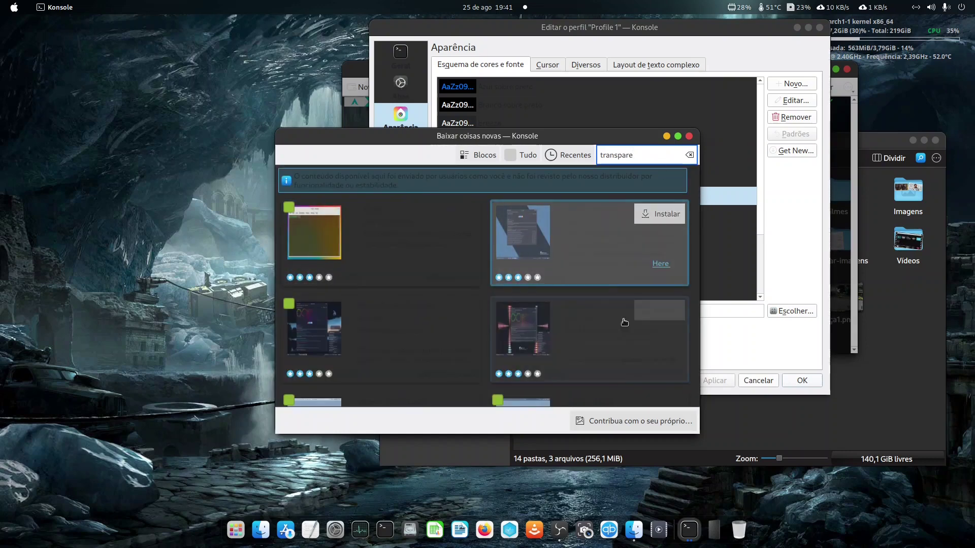
scroll(366, 377, "down", 5)
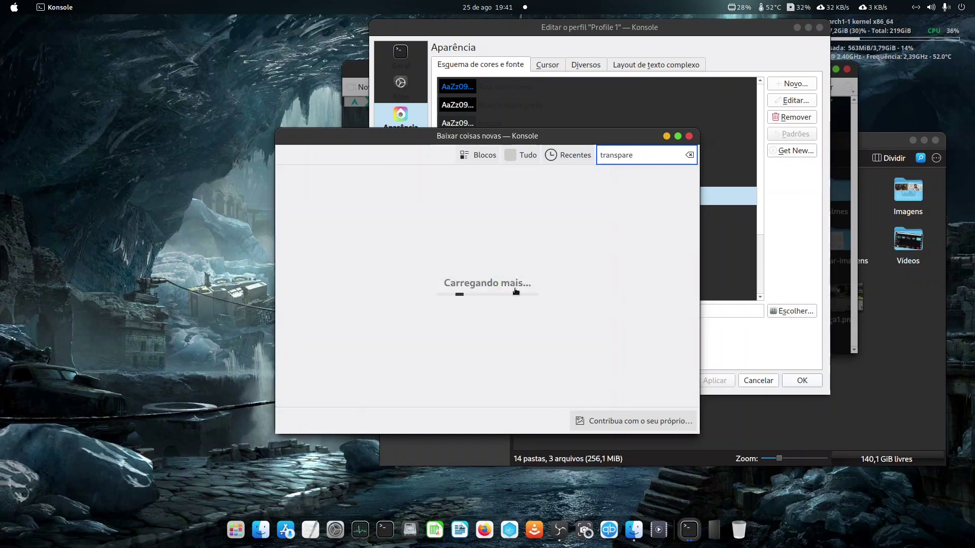
left_click(689, 136)
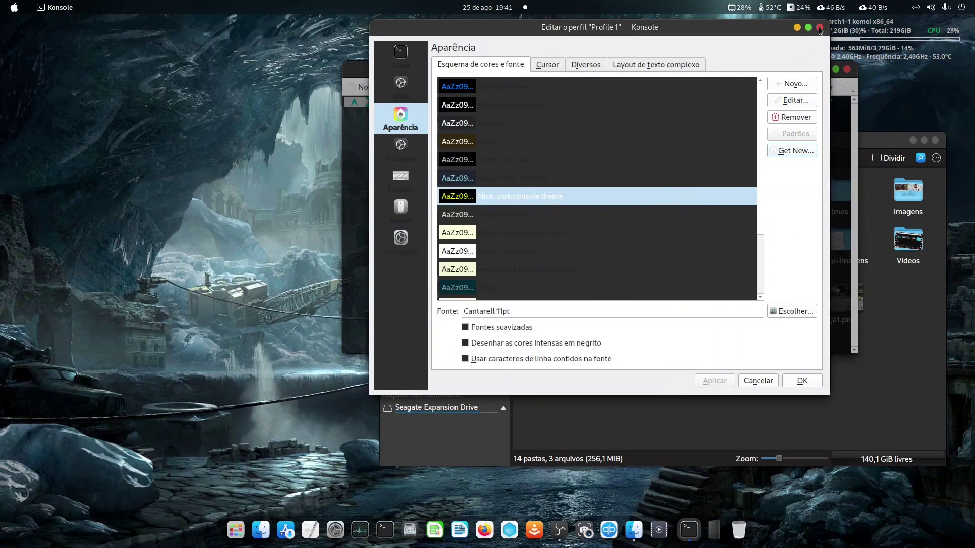
key("Escape")
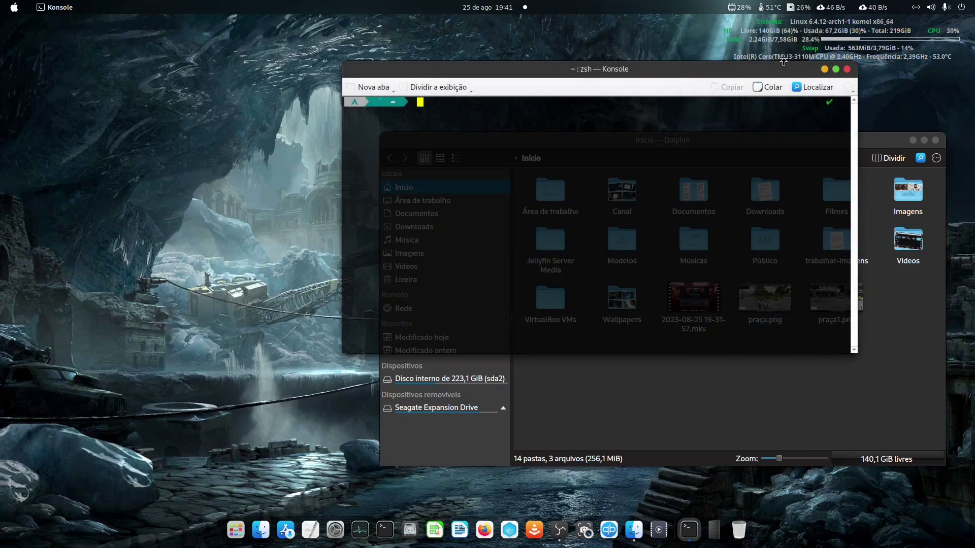
- Move Konsole aside and close it, and briefly view the home folder in GNOME Files before returning to Dolphin
left_click_drag(779, 71, 701, 90)
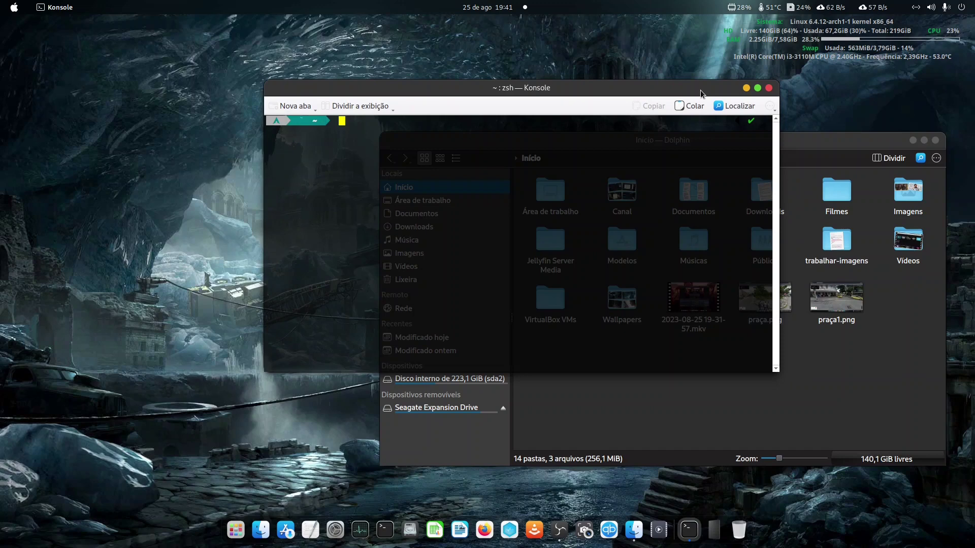
left_click(766, 90)
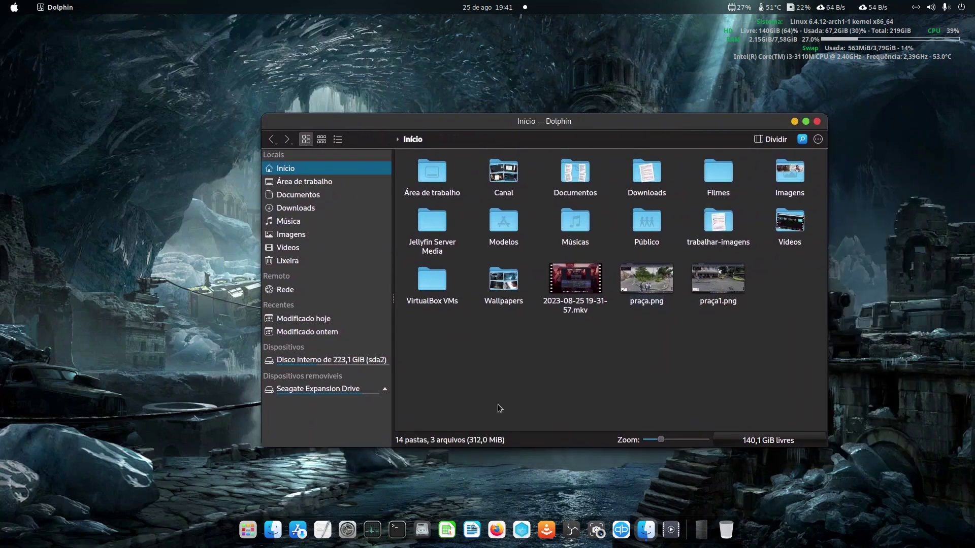
left_click(273, 529)
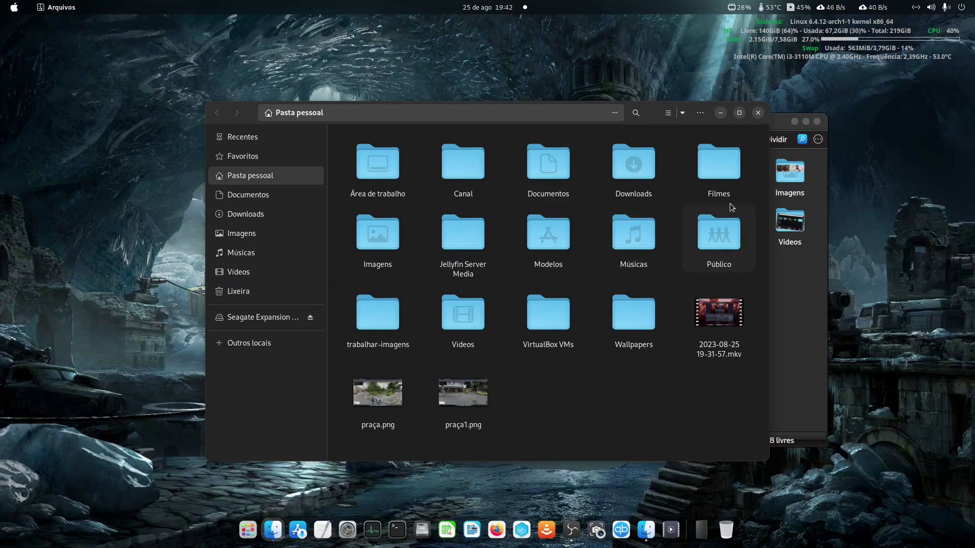
left_click(757, 113)
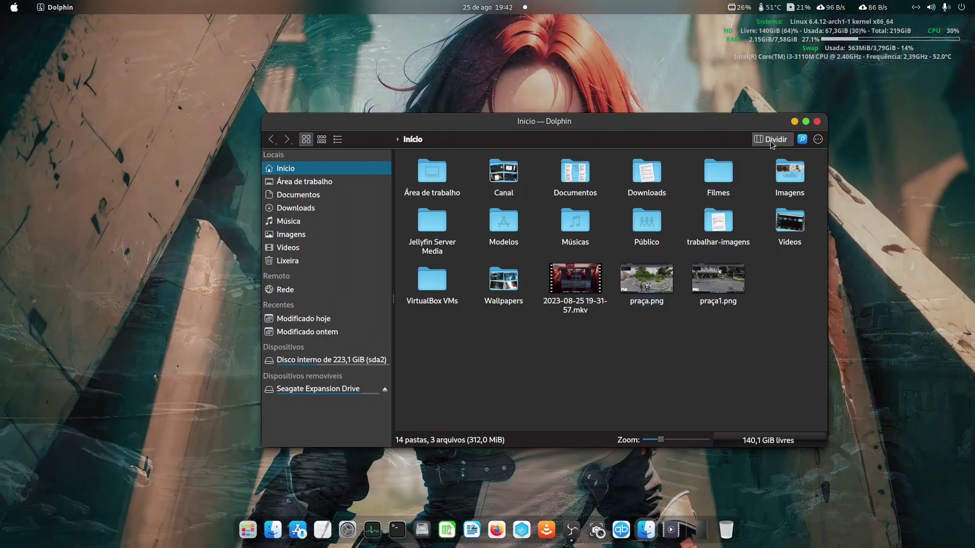
- Show the home folder in Dolphin's split view and return to a single view
left_click(770, 142)
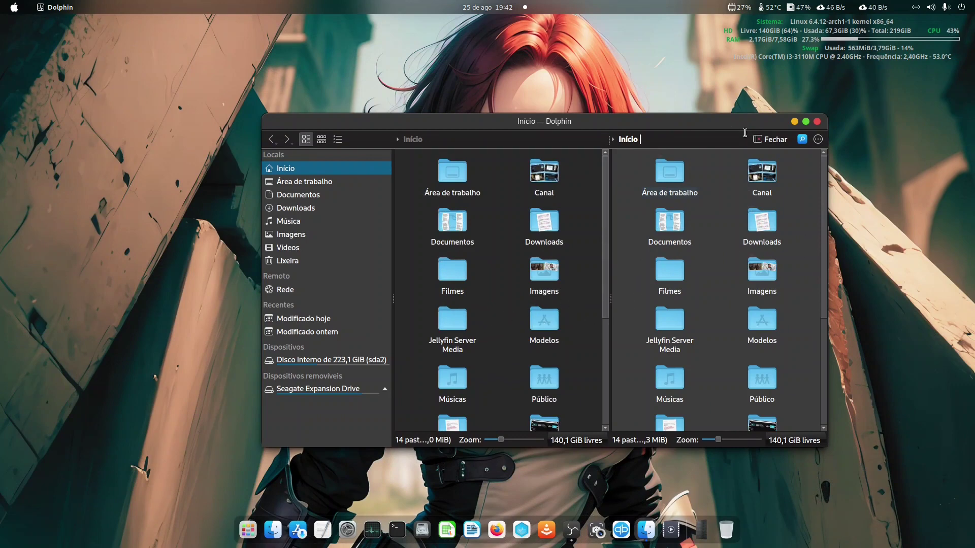
left_click(766, 140)
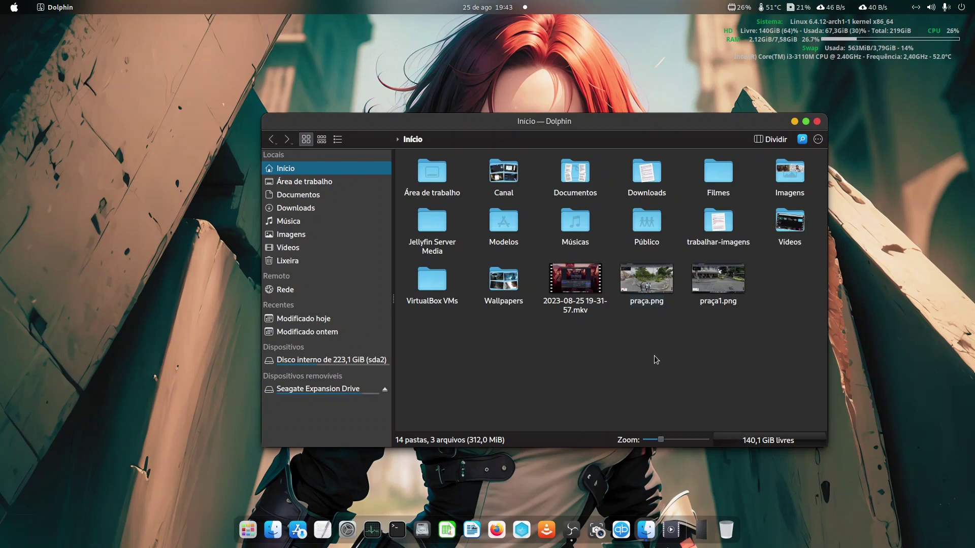
- Unmount the Seagate Expansion Drive in Dolphin, mount it again by opening it, and look through its folders and files
left_click(384, 390)
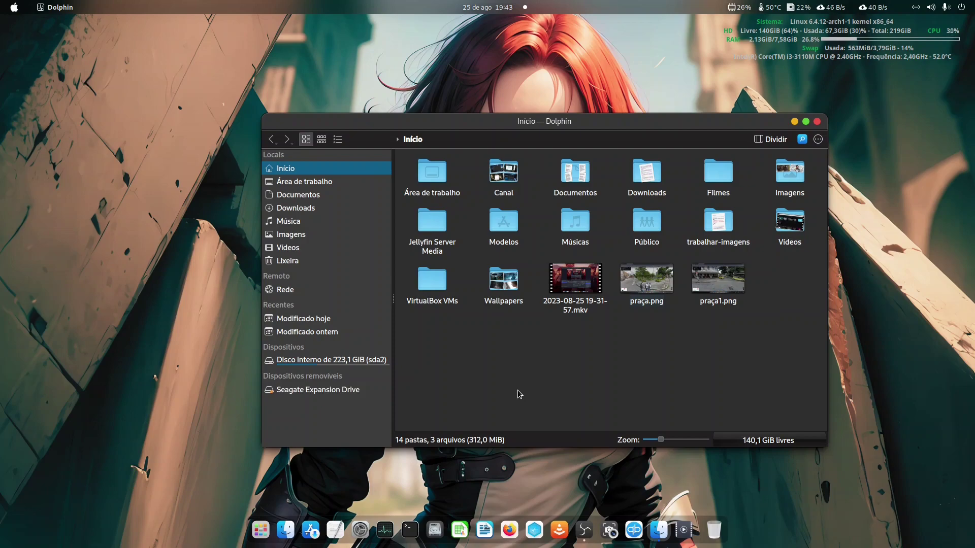
left_click(337, 390)
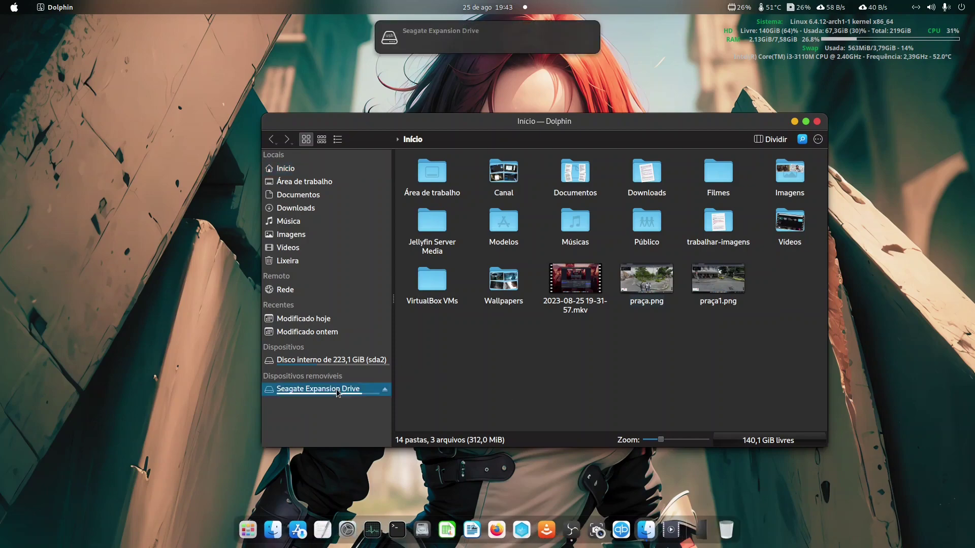
scroll(673, 303, "down", 5)
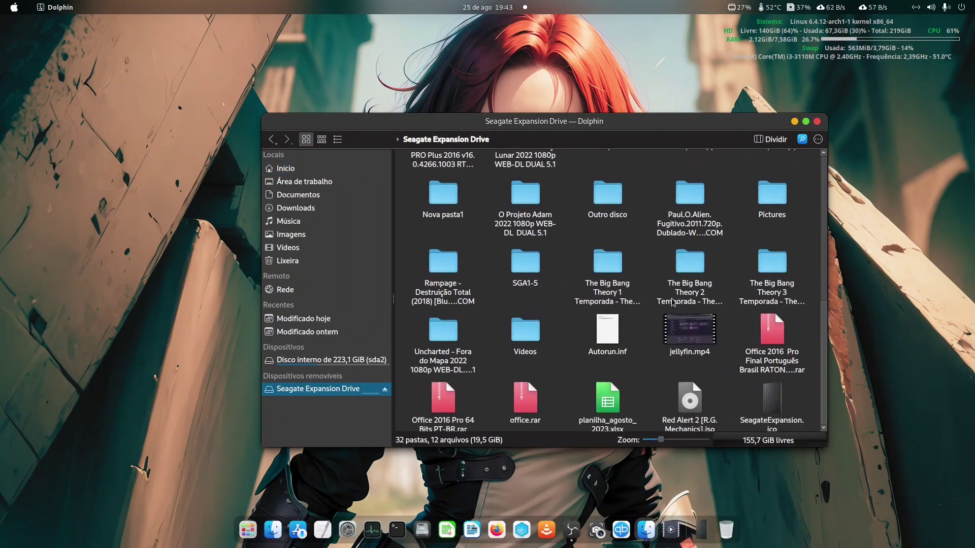
scroll(673, 302, "down", 2)
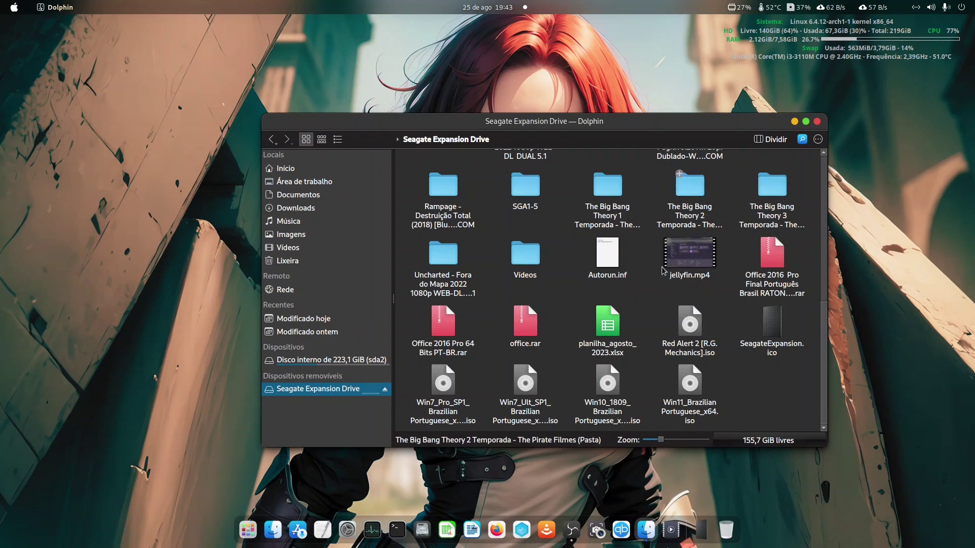
scroll(695, 327, "up", 7)
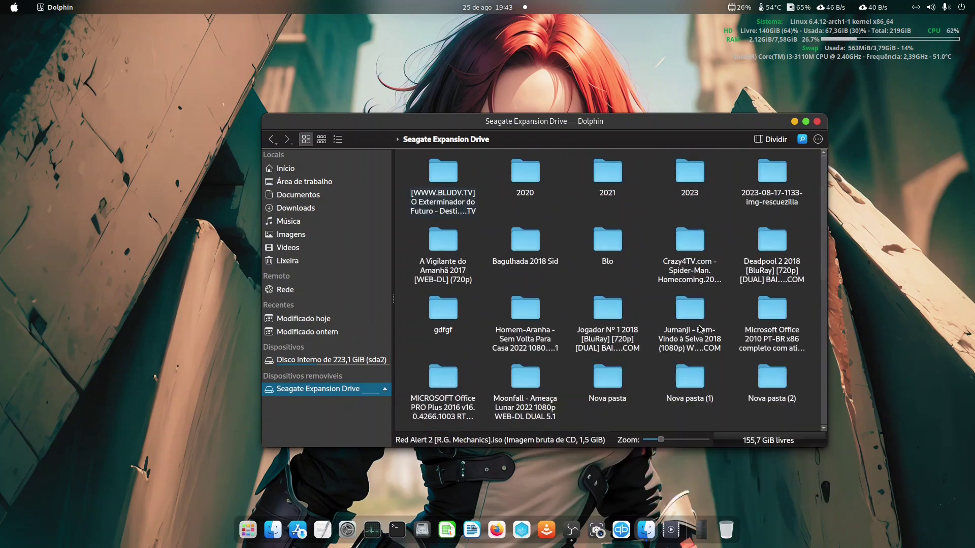
scroll(638, 268, "down", 1)
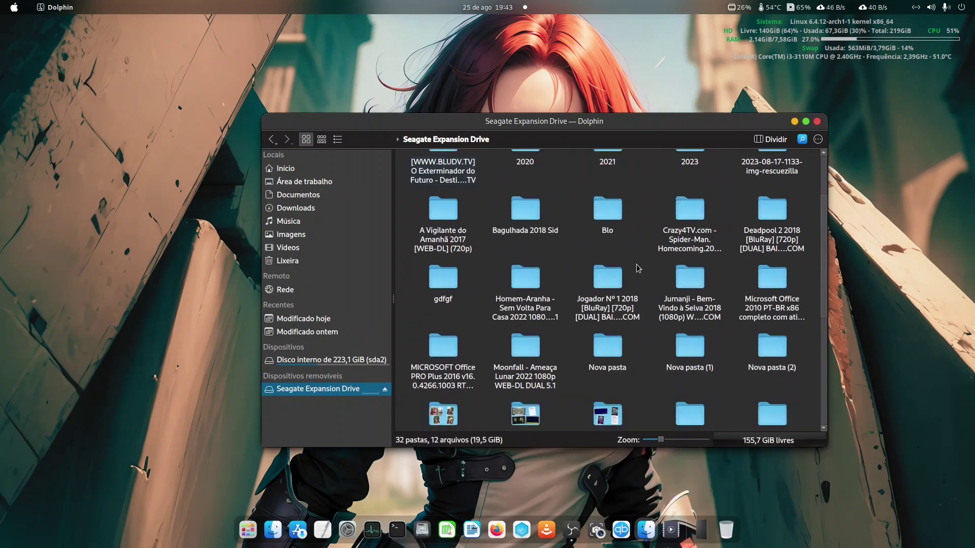
scroll(638, 268, "down", 5)
scroll(639, 268, "up", 6)
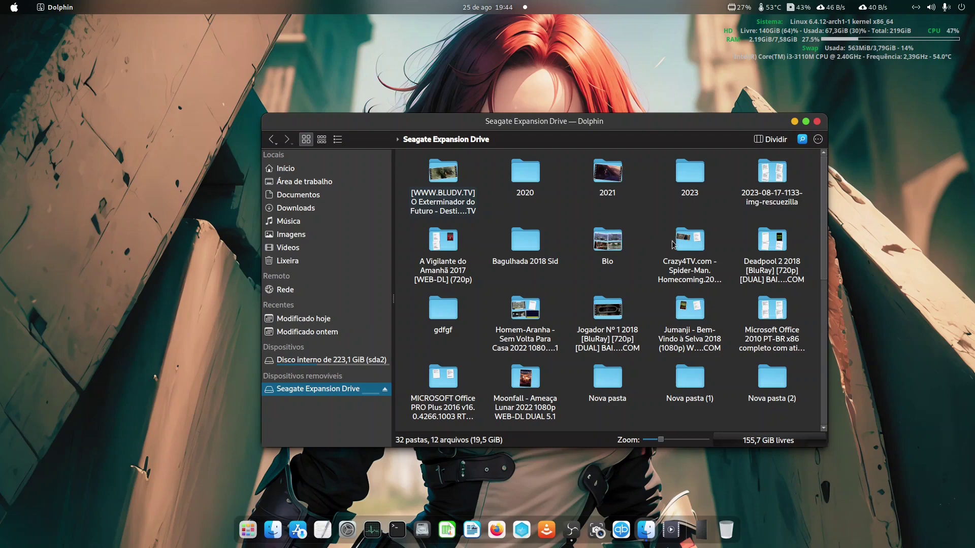
- Return to the home folder in Dolphin and examine the context options for praça.png, including image resizing
left_click(285, 169)
right_click(638, 289)
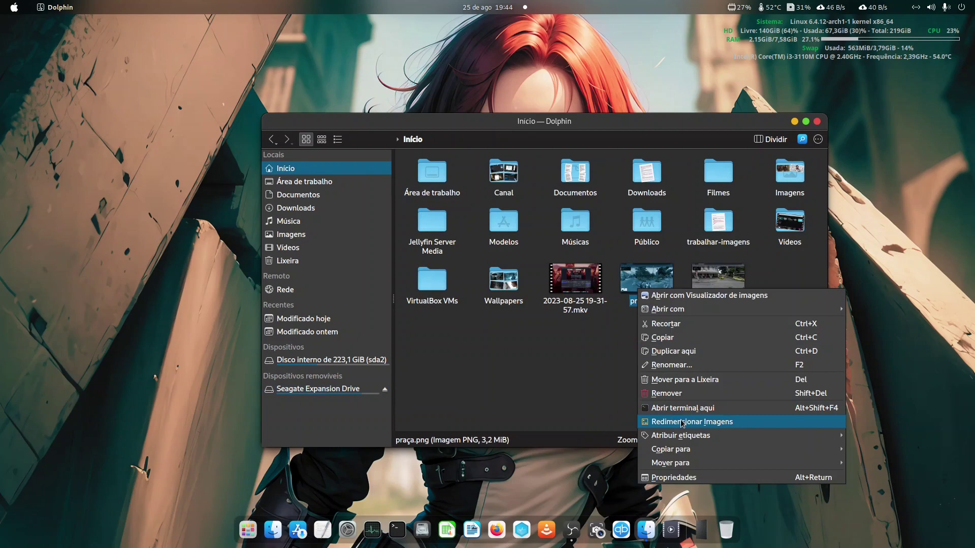
left_click(511, 394)
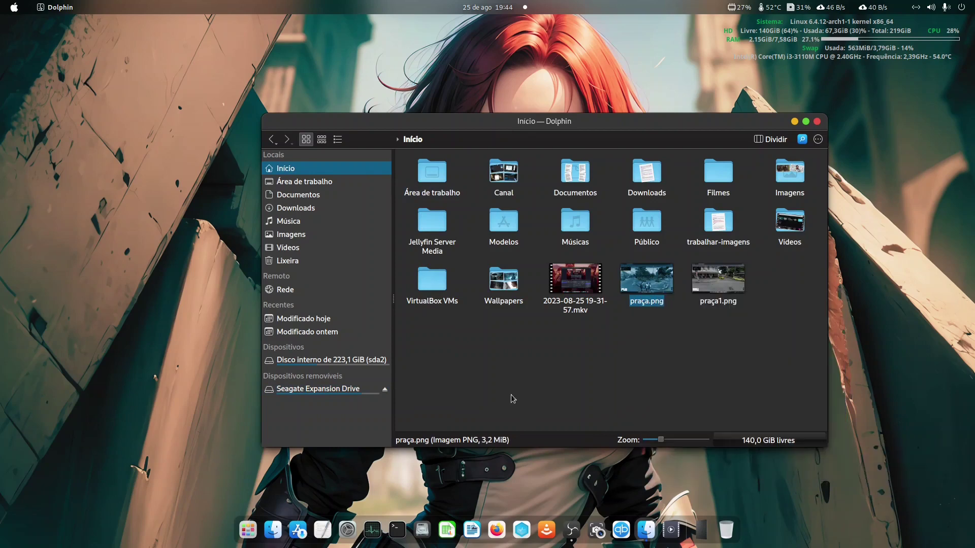
- Switch to GNOME Files, examine the resize and rotate options offered for praça1.png, and close the window
left_click(274, 530)
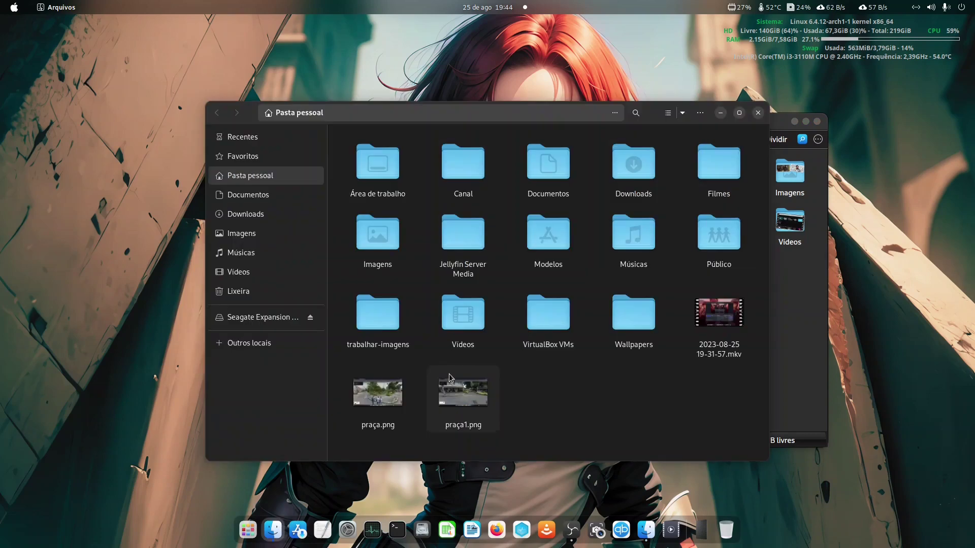
right_click(468, 389)
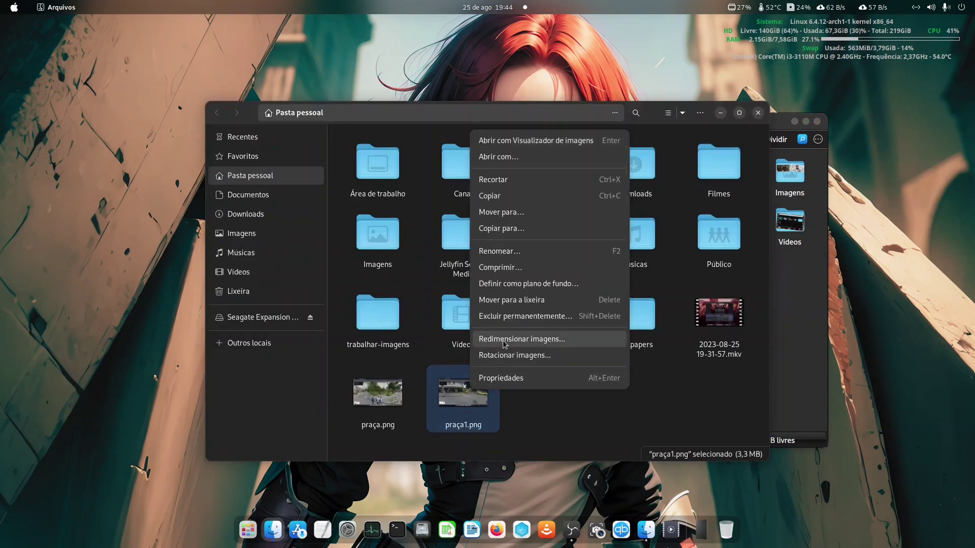
left_click(705, 391)
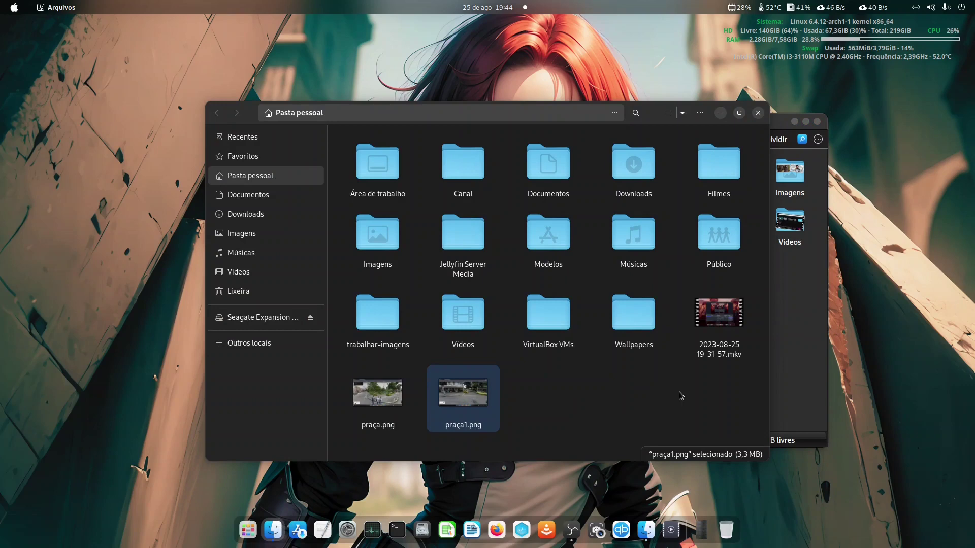
left_click(757, 115)
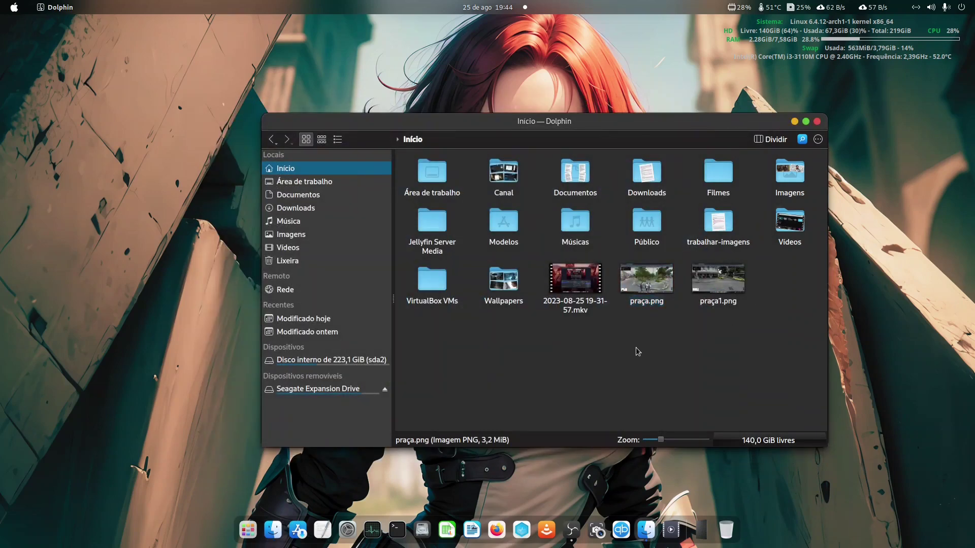
- Start the Redimensionar Imagens action on praça.png in Dolphin's home folder
right_click(637, 301)
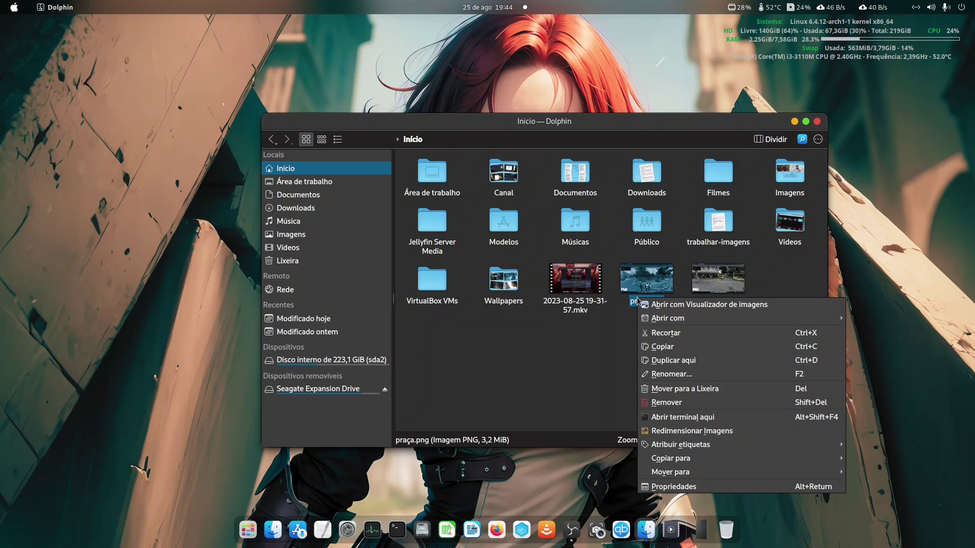
left_click(695, 431)
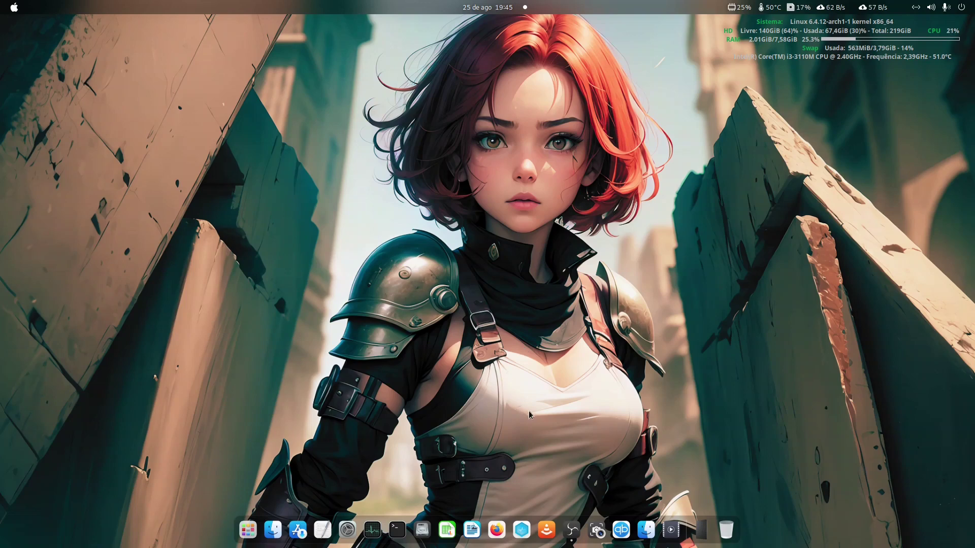
- Open a terminal and query the default file manager with xdg-mime query default inode/directory
left_click(397, 530)
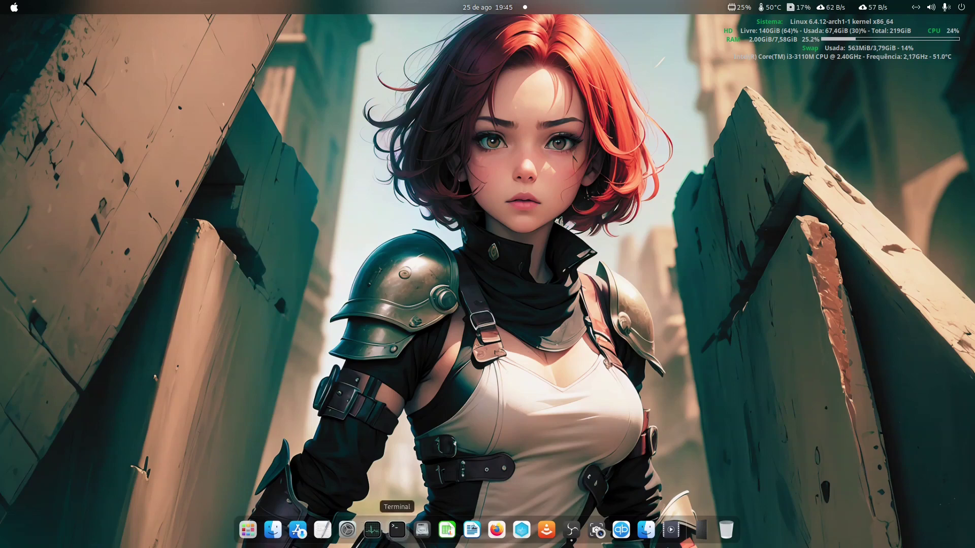
type("xdg-mime query default inode/directory")
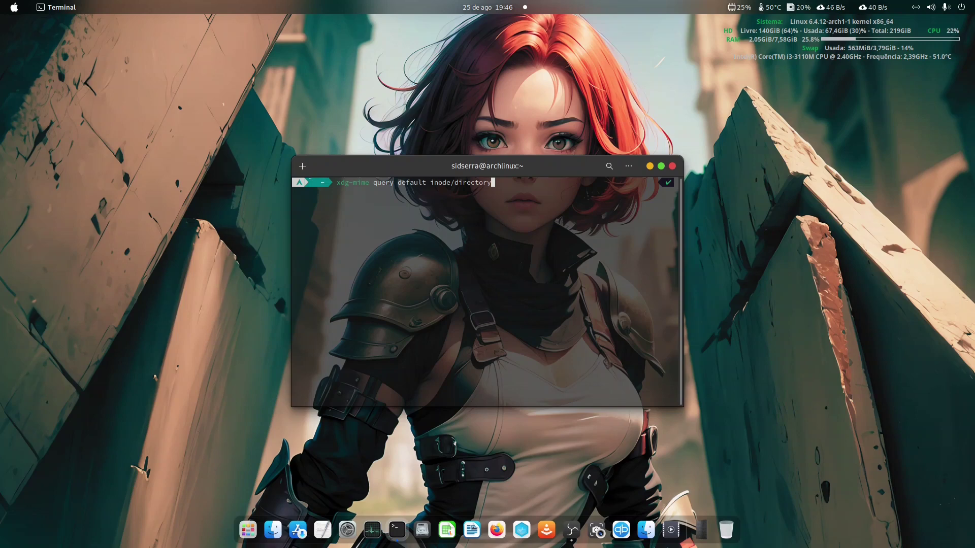
key("Return")
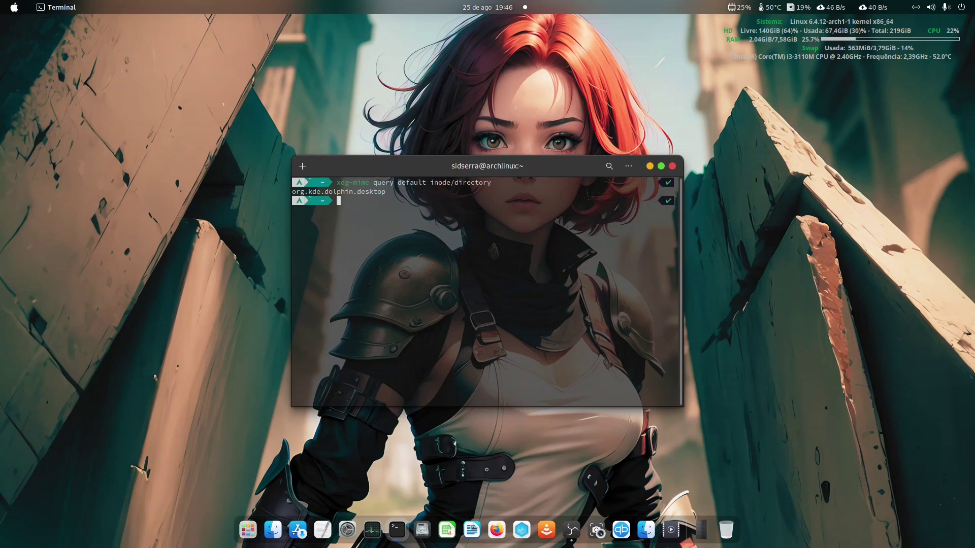
type("sudo find / dolphin.desktop | grep dolphin.desktop")
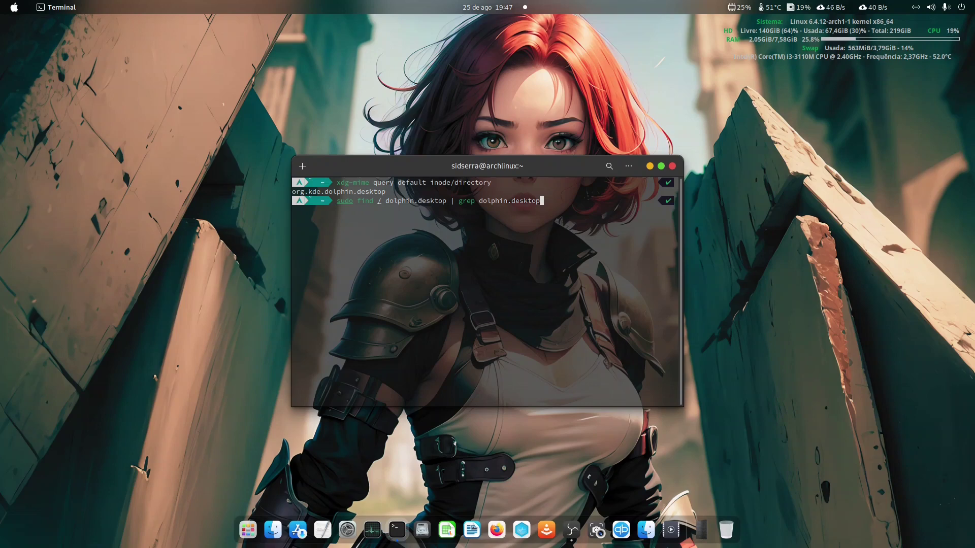
key("Return")
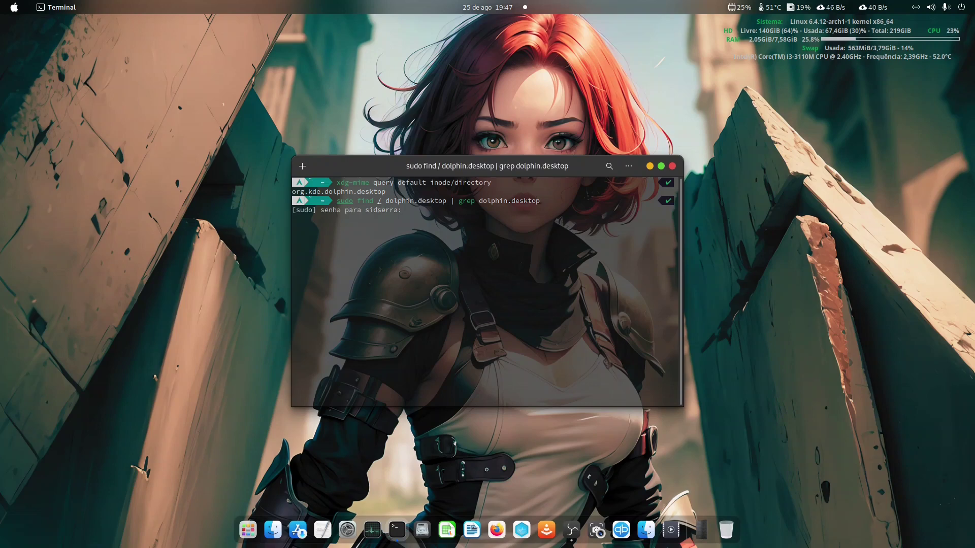
type("******")
key("Return")
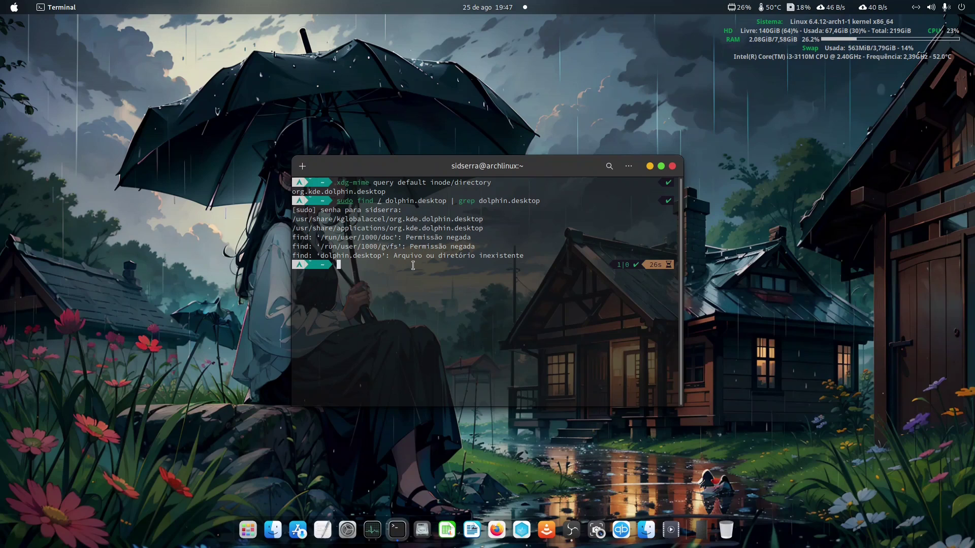
- Write xdg-mime default org.kde.dolphin.desktop inode/directory at the prompt without running it and move through its desktop file name
type("xdg-mime default org.kde.dolphin.desktop inode/directory")
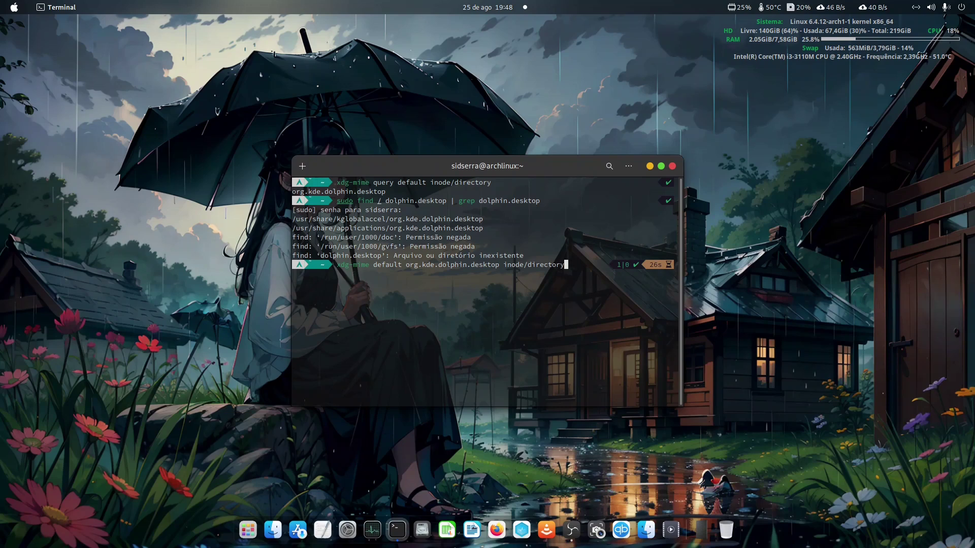
left_click(404, 264)
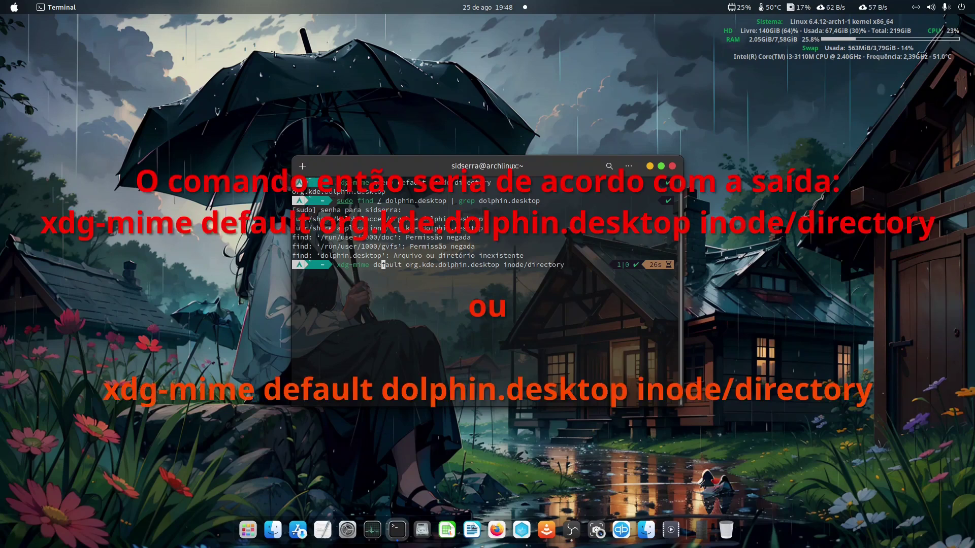
key("Right")
key("Right")
key("Right")
key("Right")
key("Right")
key("Right")
key("Right")
key("Right")
key("Right")
key("Right")
key("Right")
key("Right")
key("Right")
key("Right")
key("Right")
key("Right")
key("Right")
key("Right")
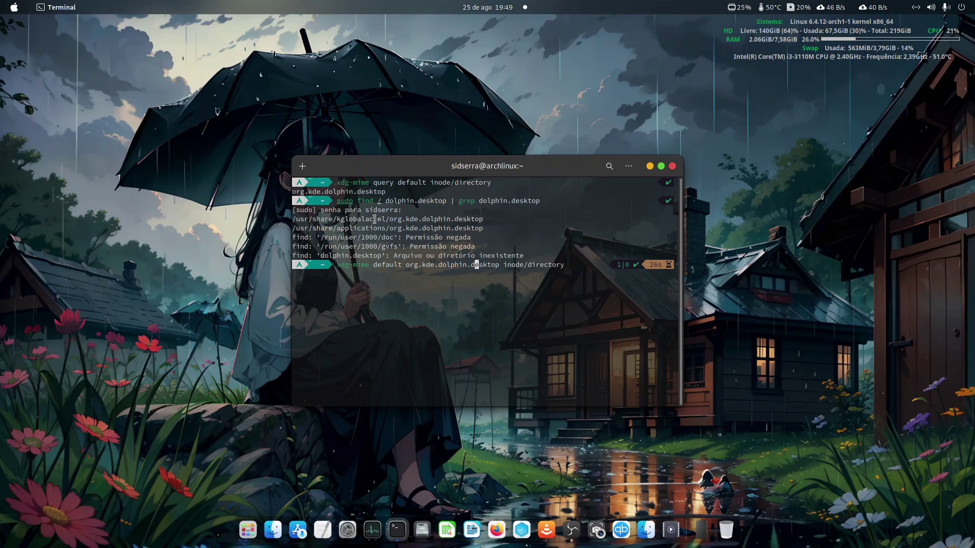
- Highlight the Dolphin desktop file paths under /usr/share/kglobalaccel and /usr/share/applications in the search output, and clear the selection
left_click_drag(311, 219, 424, 219)
left_click(331, 234)
left_click_drag(312, 229, 440, 230)
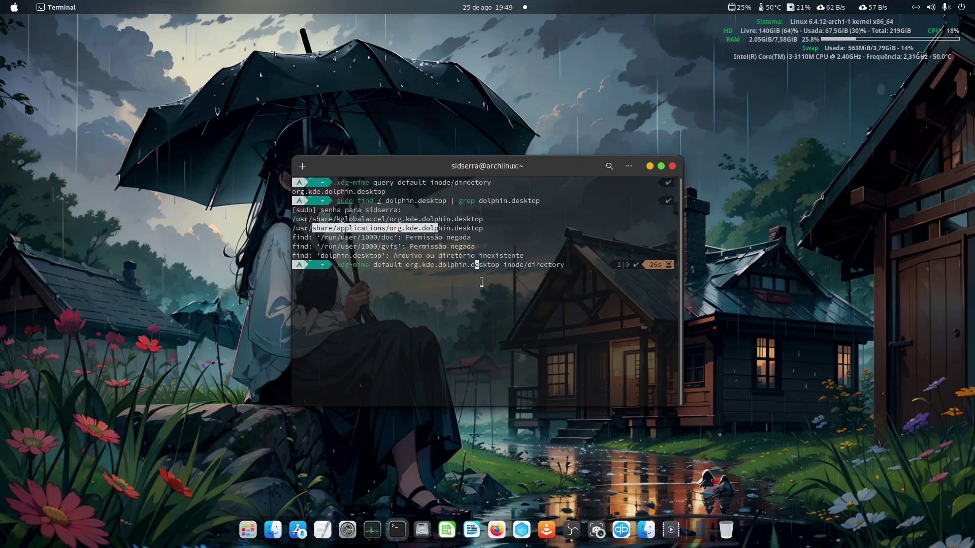
left_click(481, 282)
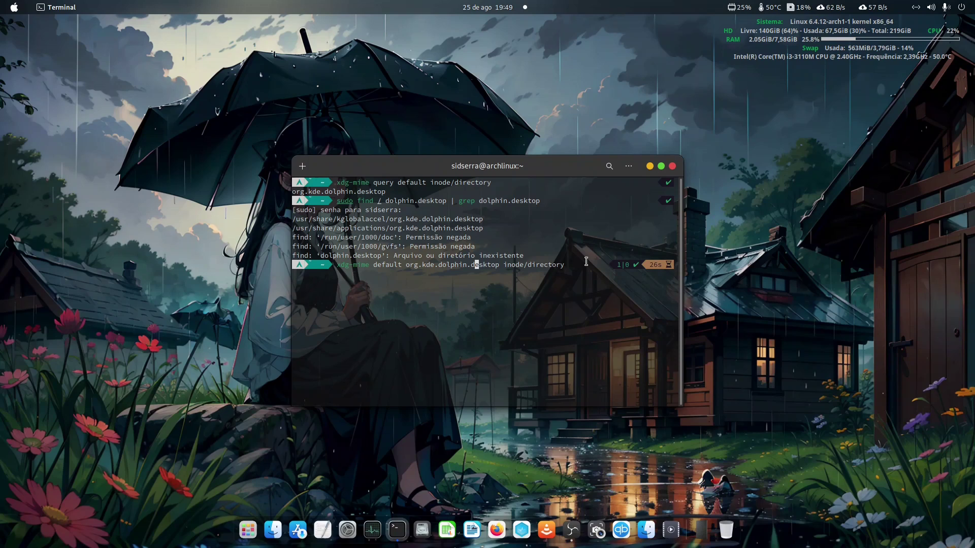
- Erase the unexecuted xdg-mime default command from the prompt
key("Right")
key("Right")
key("Right")
key("Right")
key("Right")
key("Right")
key("Right")
key("Right")
key("Right")
key("Right")
key("Right")
key("Right")
key("Right")
key("Right")
key("Right")
key("Right")
key("Right")
key("Right")
key("Right")
key("Right")
key("Left")
key("BackSpace")
key("BackSpace")
key("BackSpace")
key("BackSpace")
key("BackSpace")
key("BackSpace")
key("BackSpace")
key("BackSpace")
key("BackSpace")
key("BackSpace")
key("BackSpace")
key("BackSpace")
key("BackSpace")
key("BackSpace")
key("BackSpace")
key("BackSpace")
key("BackSpace")
key("BackSpace")
key("BackSpace")
key("BackSpace")
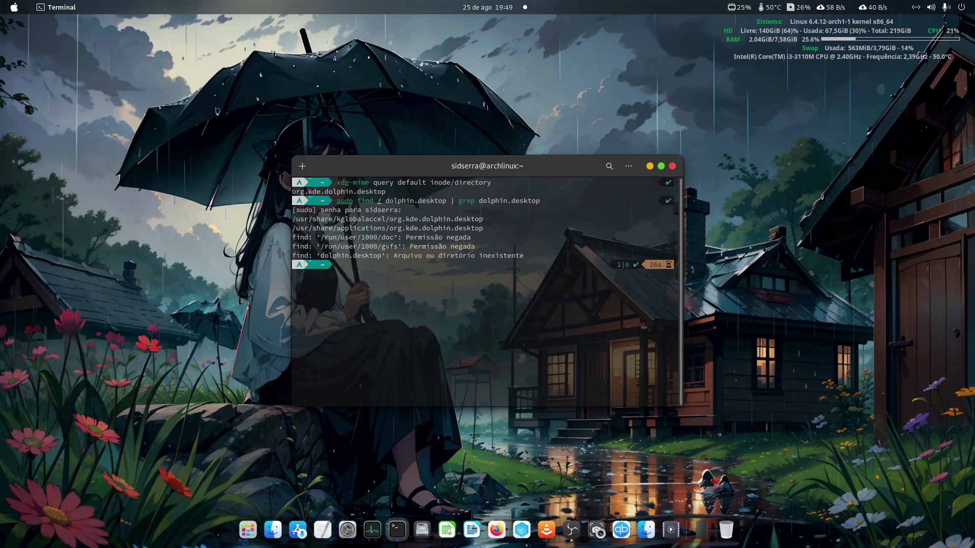
- Recall and run sudo find / nautilus.desktop | grep nautilus.desktop to search for the Nautilus desktop file
key("Up")
key("Up")
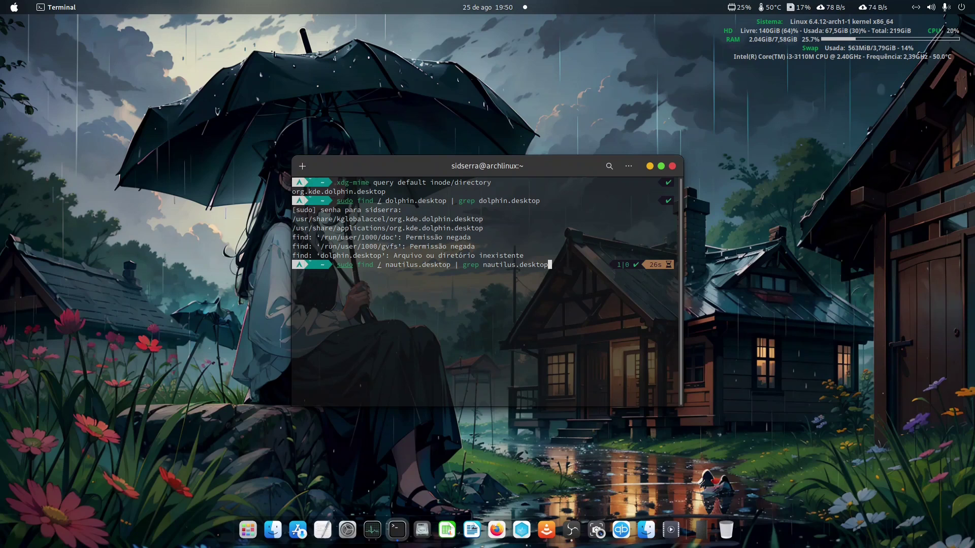
key("Return")
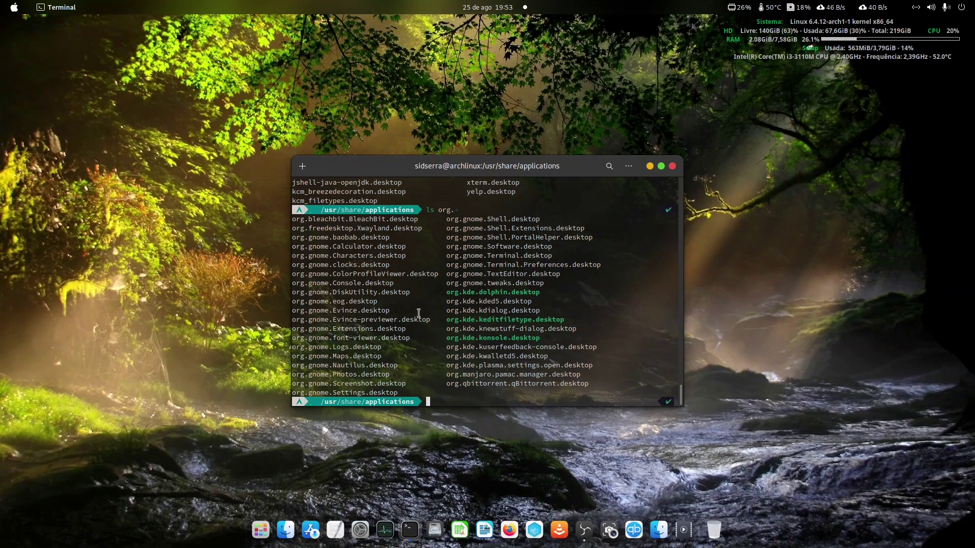
- Repeat the search from /usr/share/applications with a capital N, using sudo find / Nautilus.desktop | grep Nautilus.desktop
key("Up")
key("Up")
key("Return")
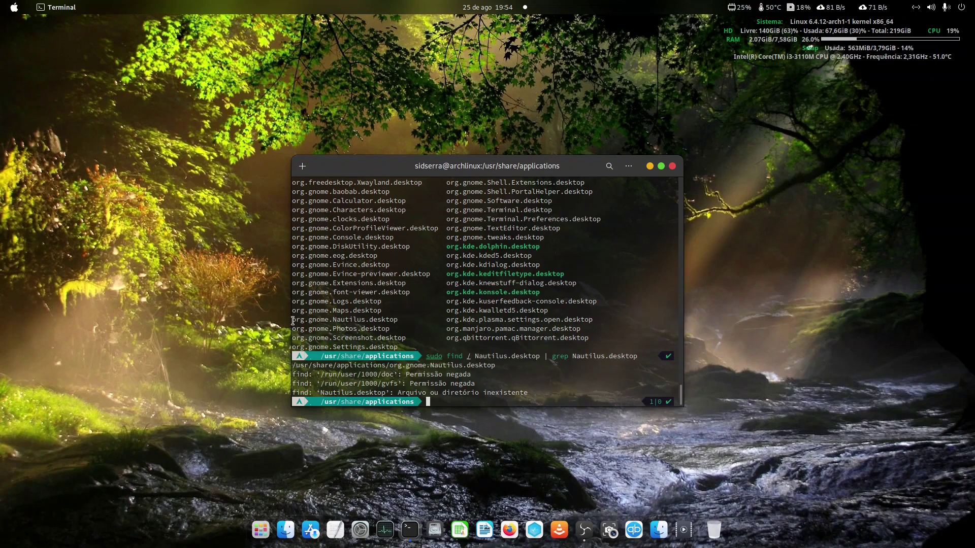
- Copy the file name org.gnome.Nautilus.desktop from the applications listing
left_click_drag(292, 321, 399, 319)
right_click(390, 319)
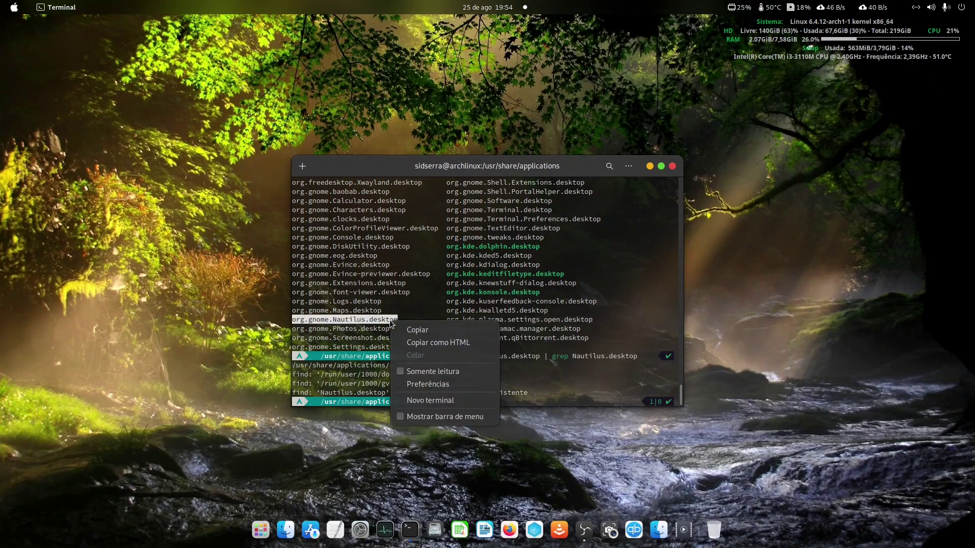
left_click(406, 327)
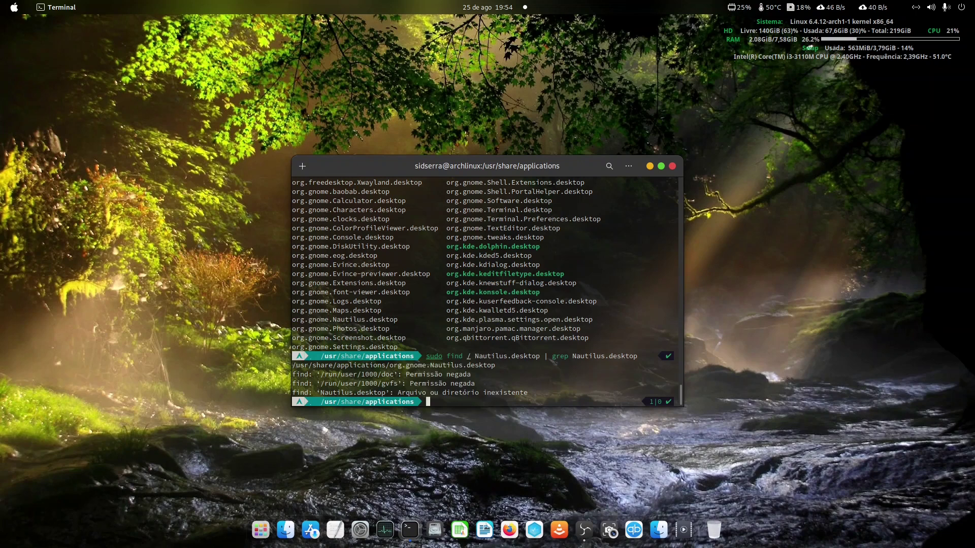
- Recall the xdg-mime default command for inode/directory from the command history and run it
key("Up")
key("Up")
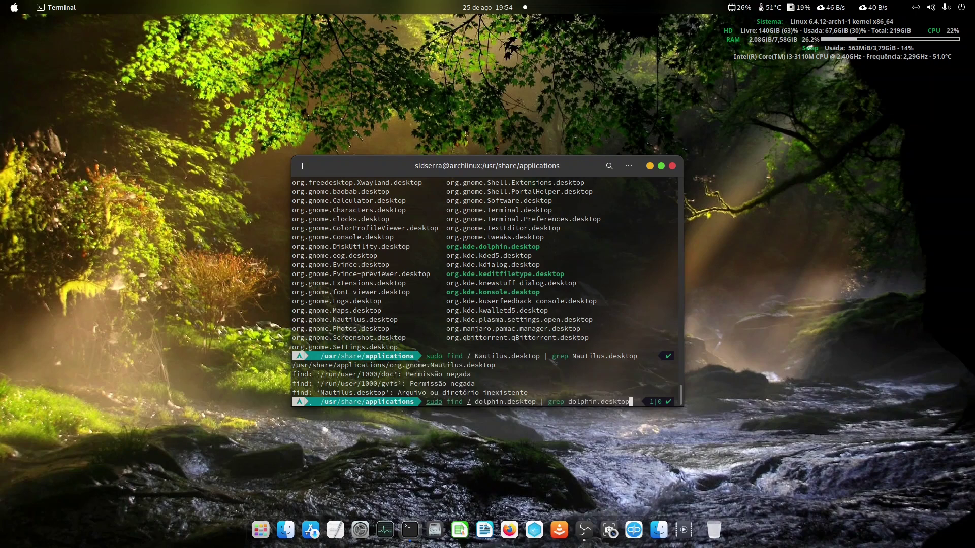
key("Up")
key("Return")
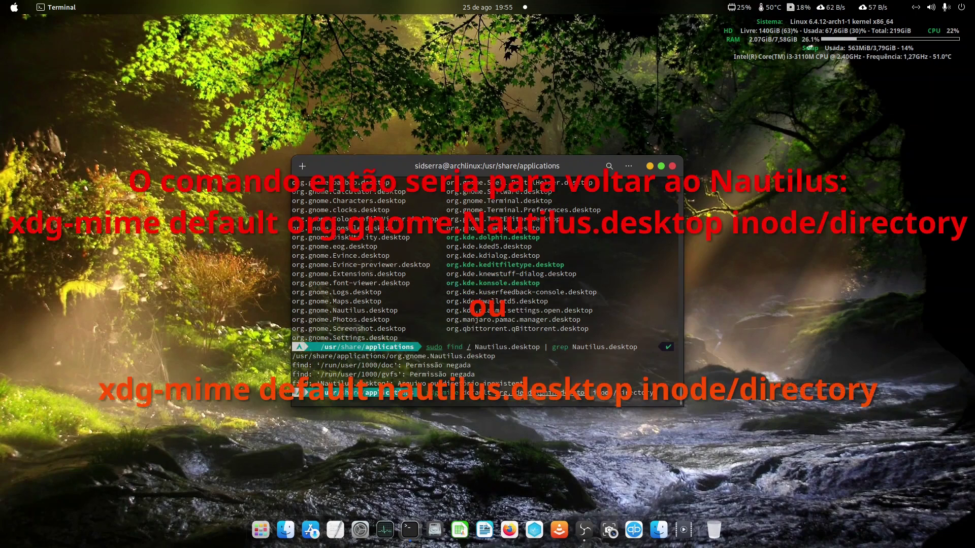